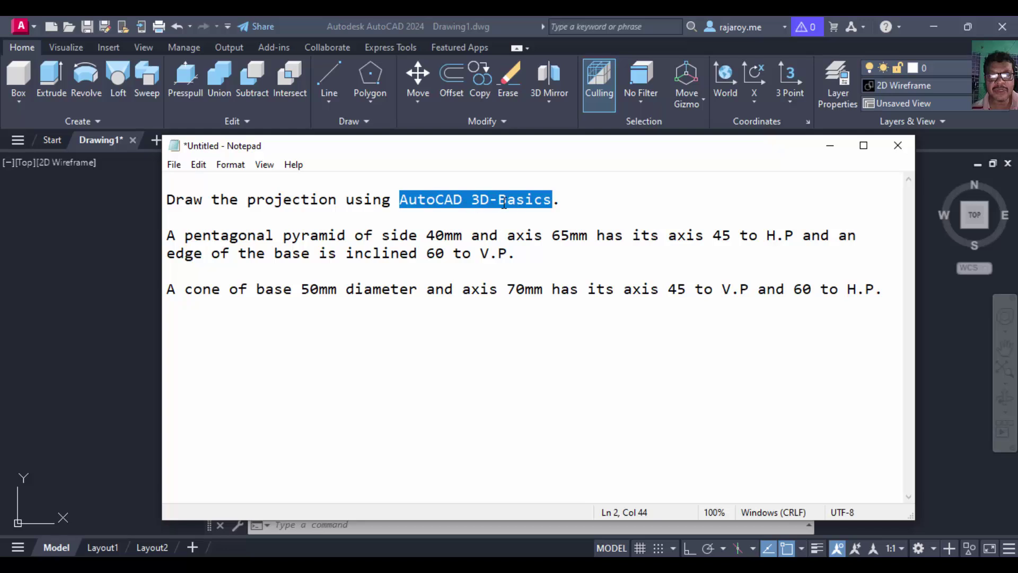
# Minimize the Notepad problem notes to reveal the empty AutoCAD drawing and its workspace list
pyautogui.click(831, 149)
pyautogui.click(931, 551)
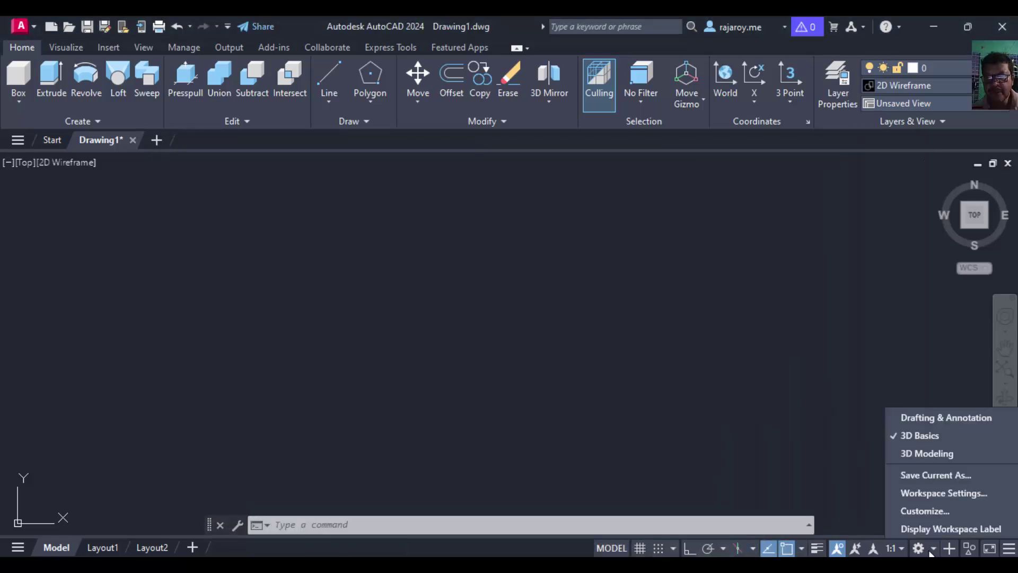
pyautogui.click(911, 417)
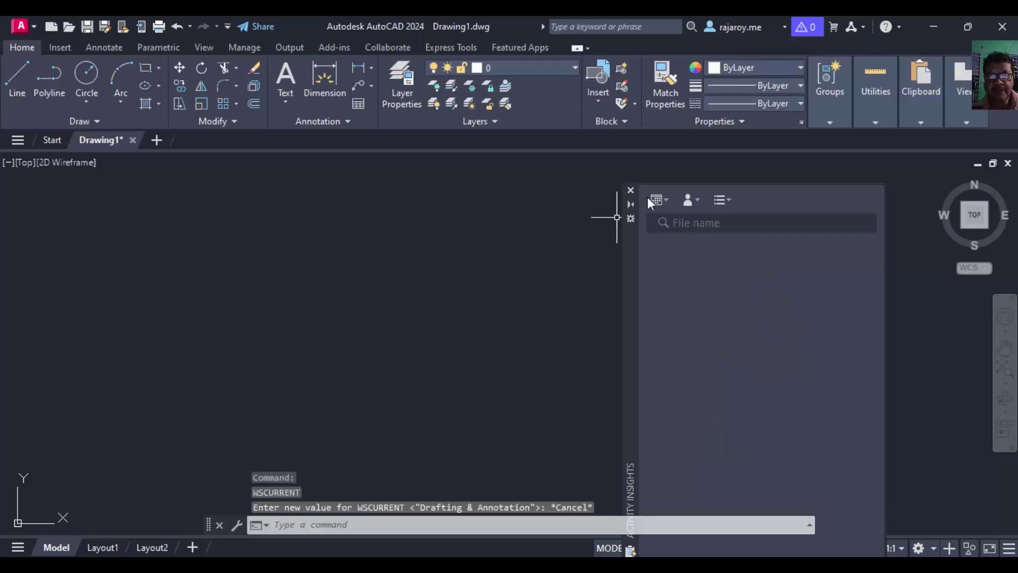
pyautogui.click(631, 190)
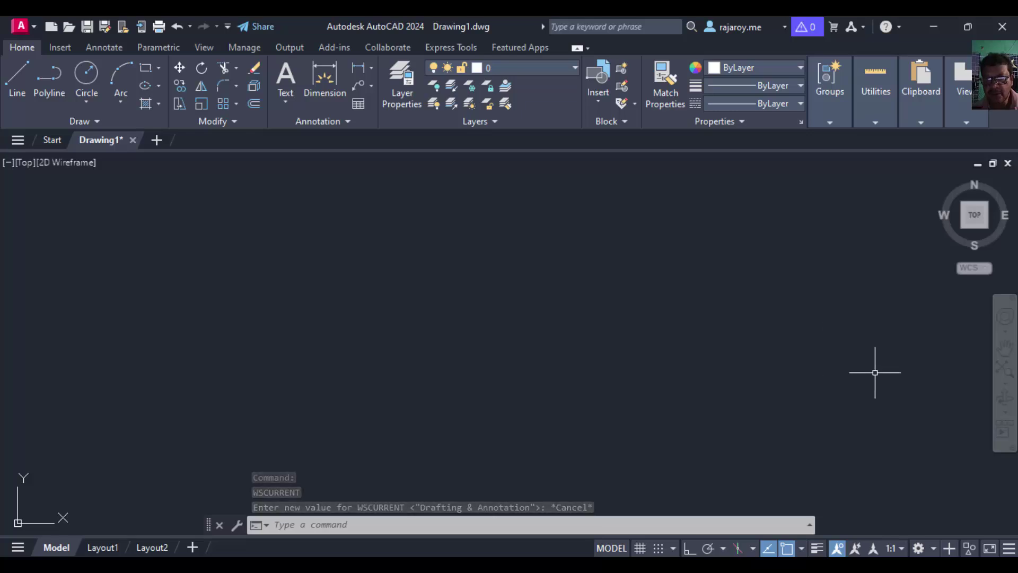
pyautogui.click(934, 549)
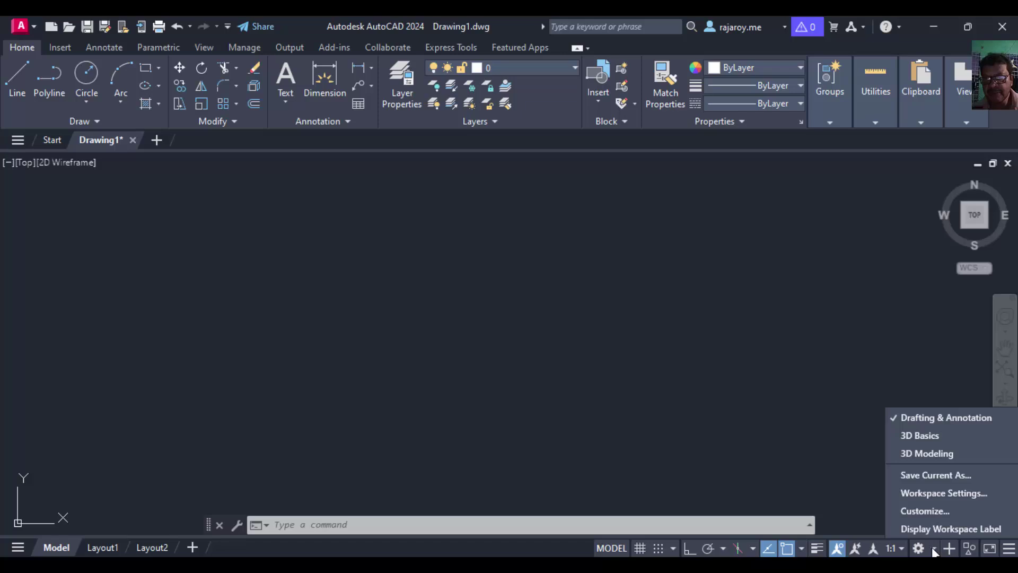
pyautogui.click(921, 436)
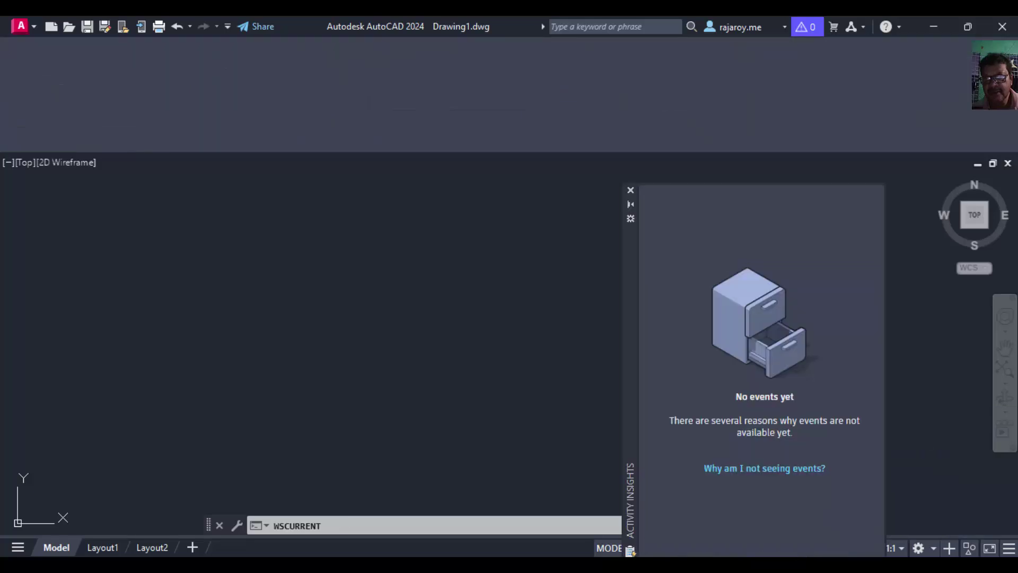
pyautogui.click(632, 191)
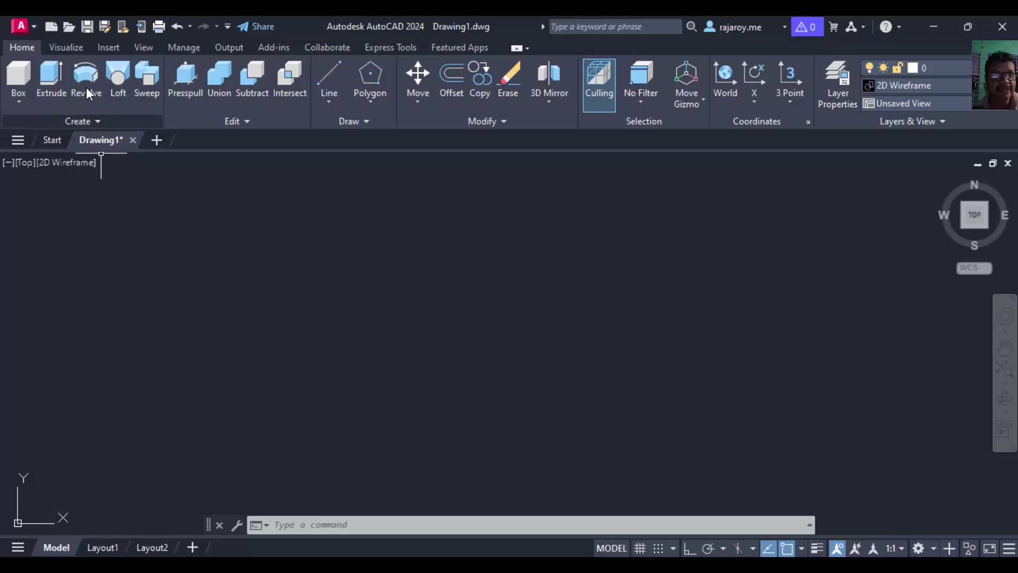
# Switch the view to SW Isometric and the visual style to Shaded with edges
pyautogui.click(64, 48)
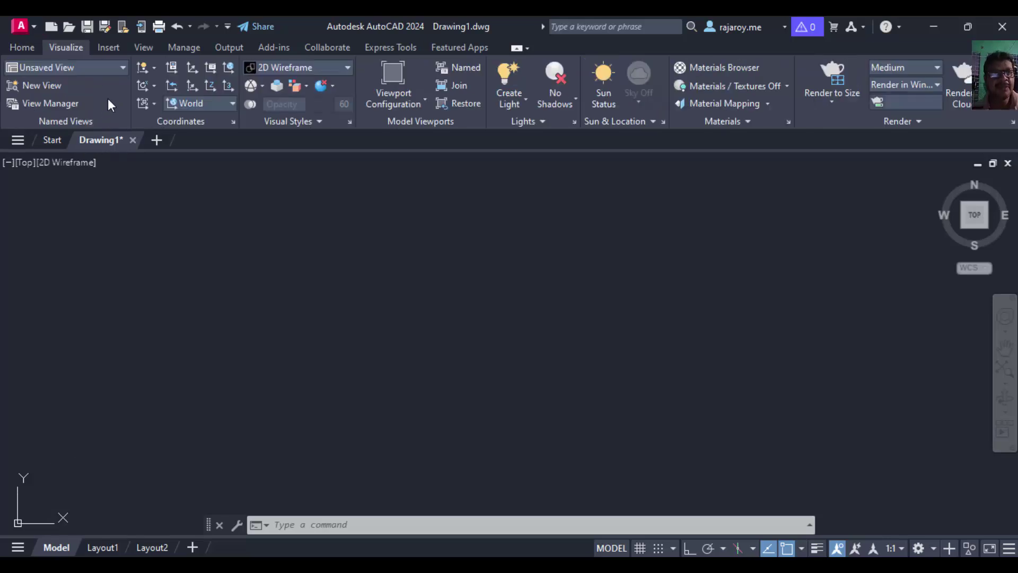
pyautogui.click(120, 71)
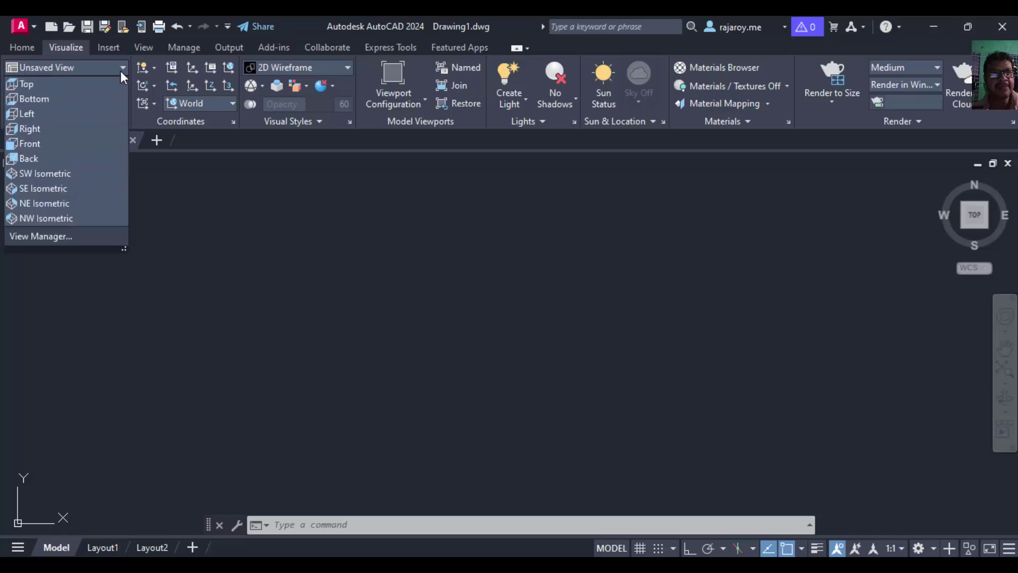
pyautogui.click(47, 179)
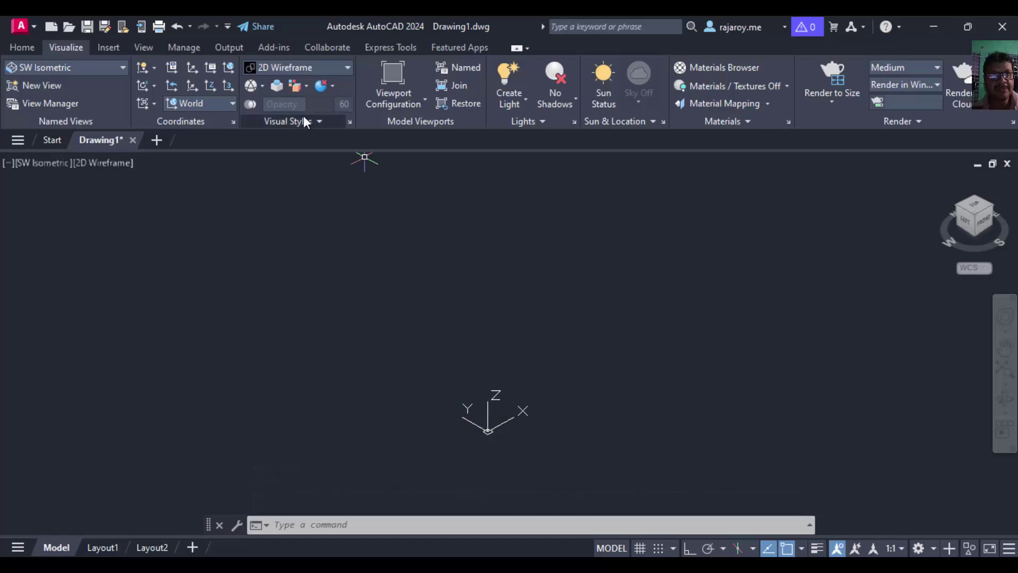
pyautogui.click(347, 68)
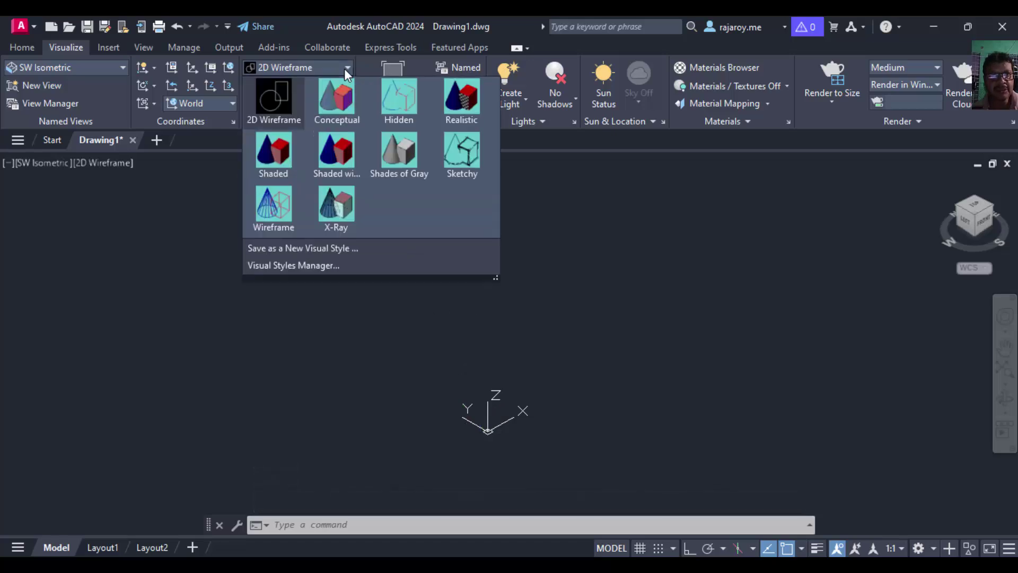
pyautogui.click(334, 165)
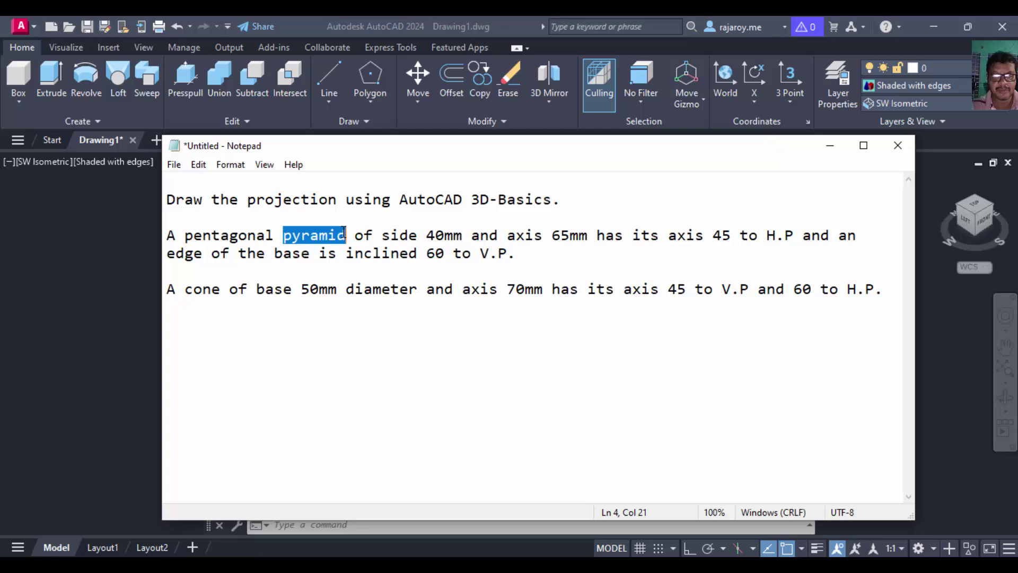
# Add the note lines 'Axis : 45 to H.P -> Perpendicualr H.P' and 'Edge : 60 to V.P'
pyautogui.write('p')
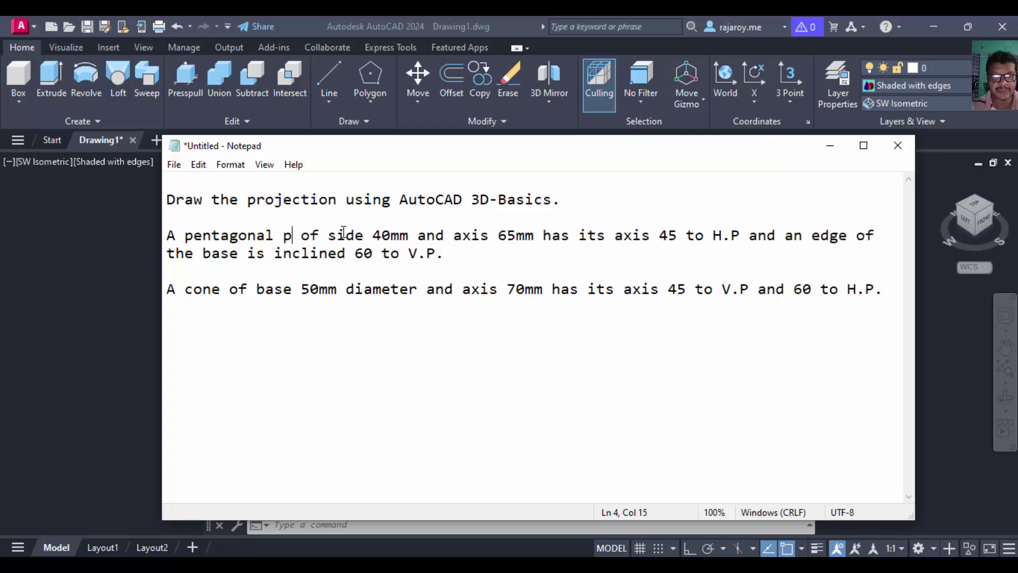
pyautogui.write('rism')
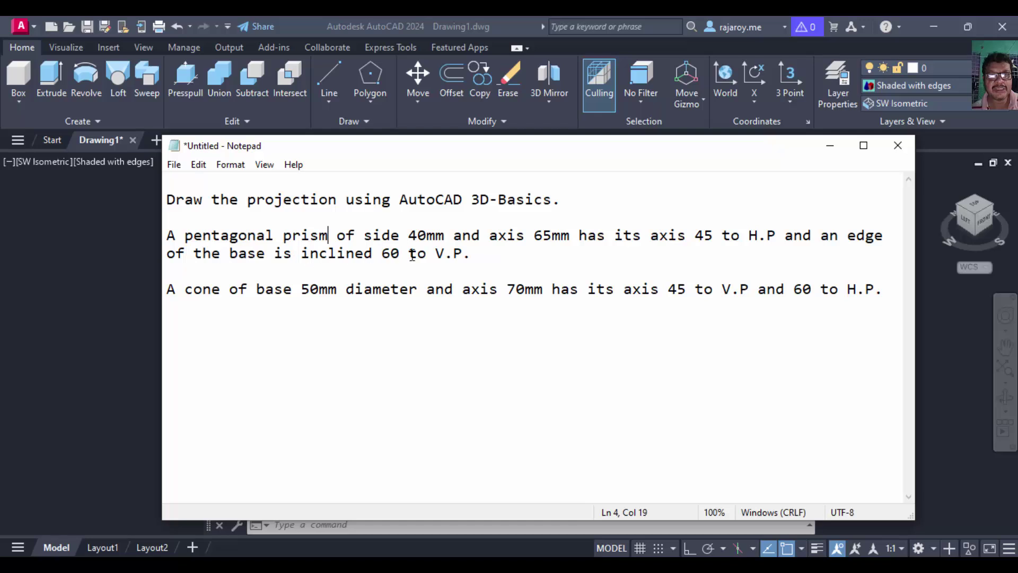
pyautogui.click(481, 256)
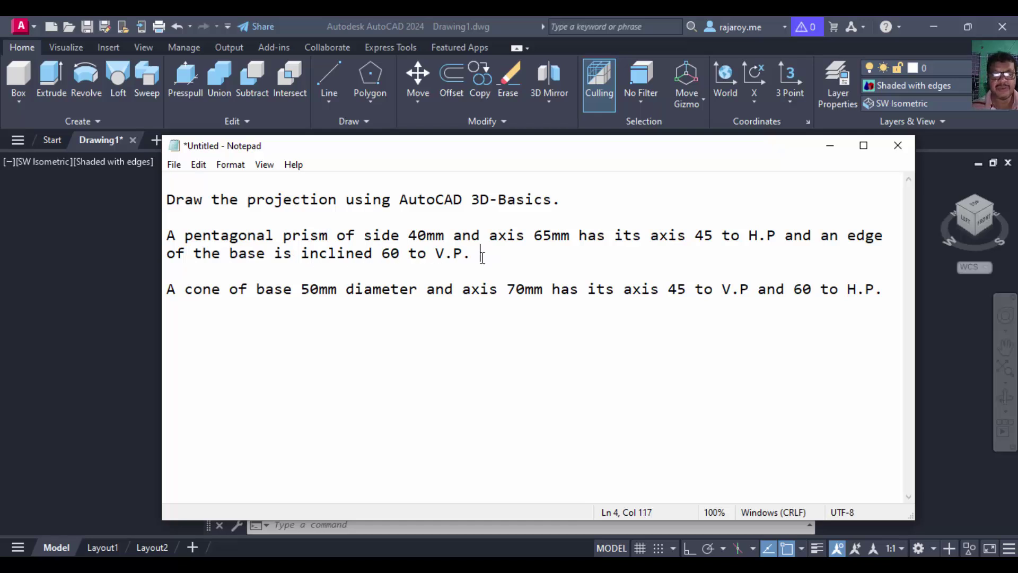
pyautogui.press('Return')
pyautogui.write('Axis')
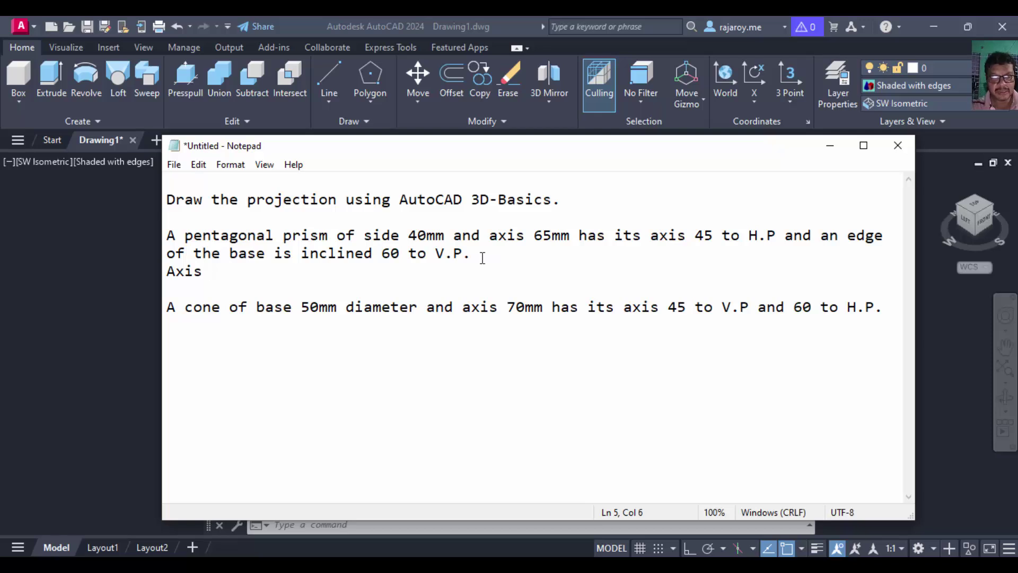
pyautogui.write(' : ')
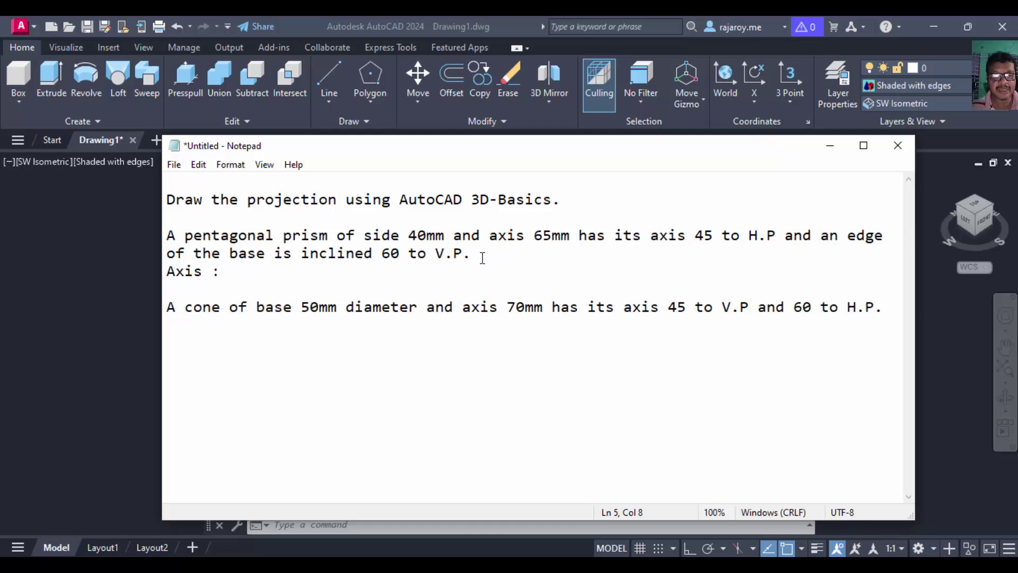
pyautogui.write('45 t')
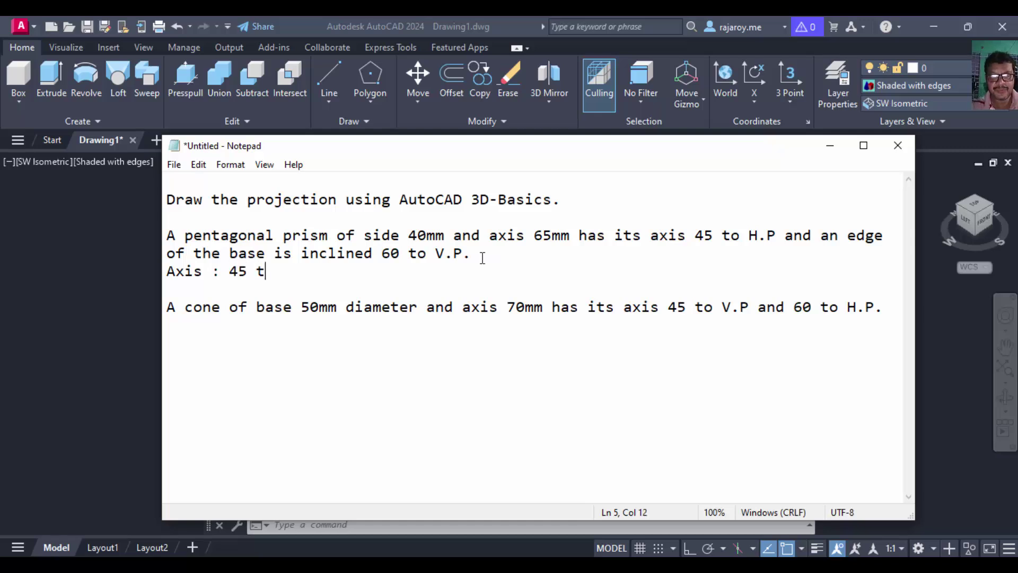
pyautogui.write('o H.')
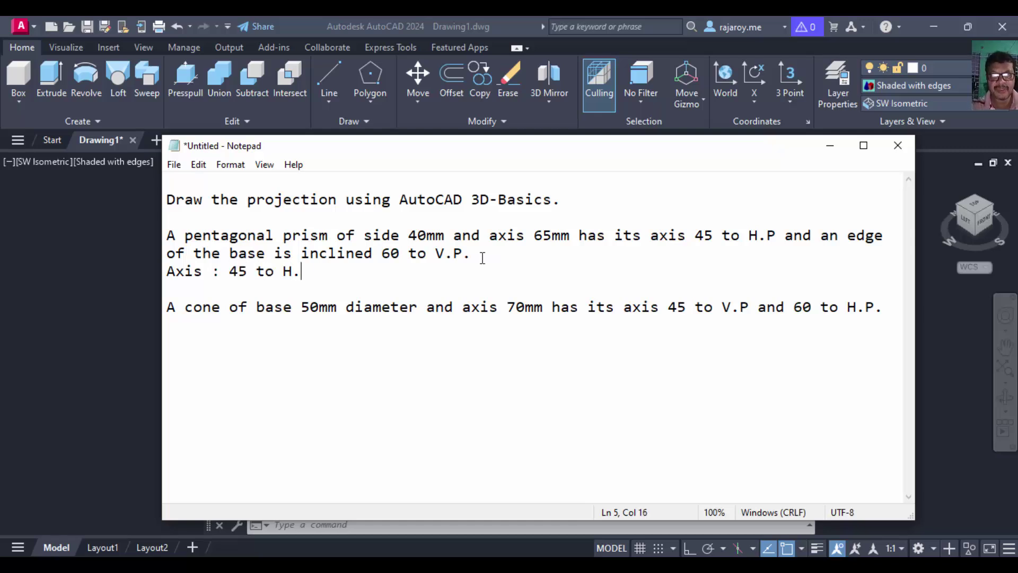
pyautogui.write('P -> ')
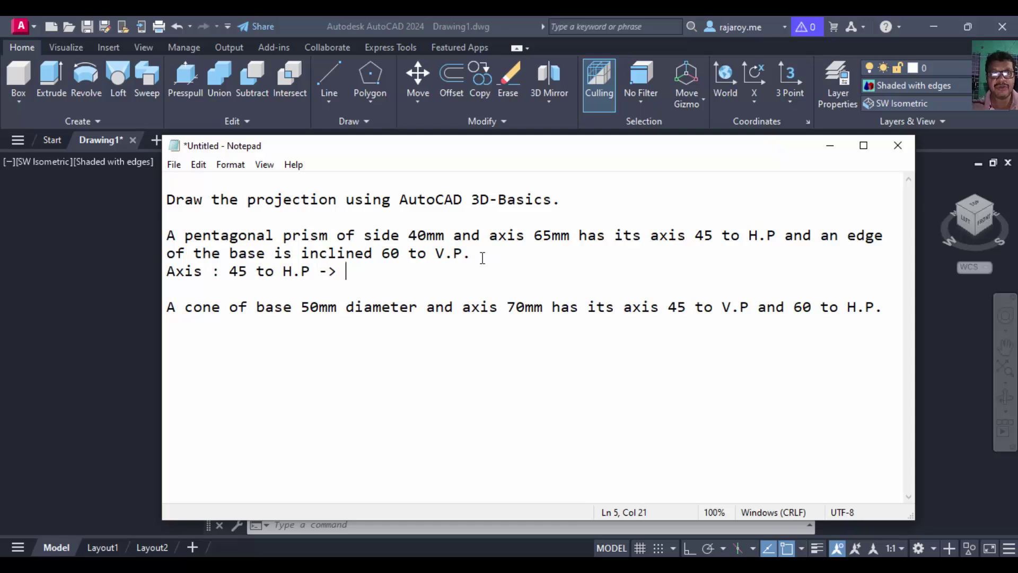
pyautogui.write('P')
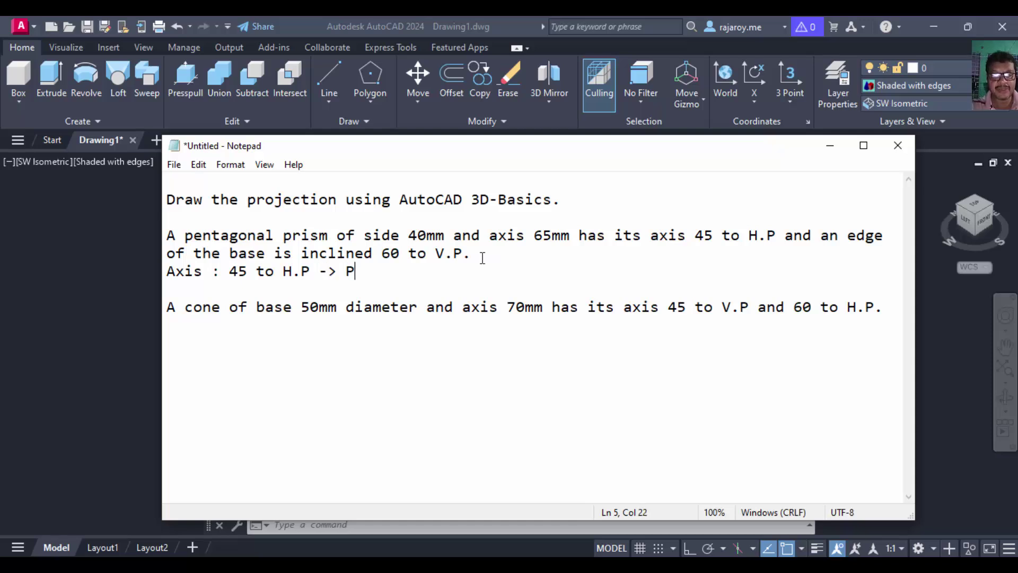
pyautogui.write('erpendicualr ')
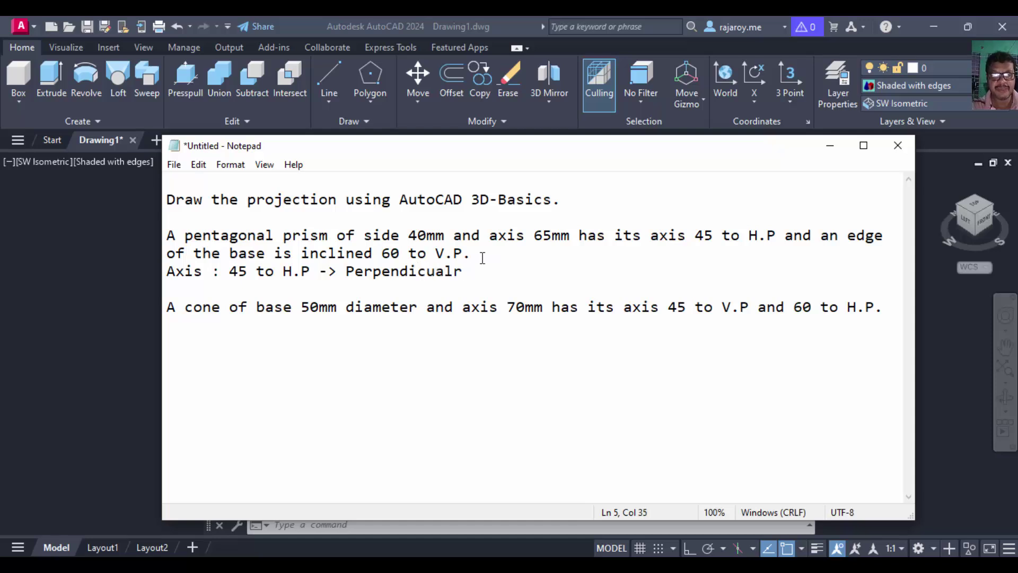
pyautogui.write('H.P,')
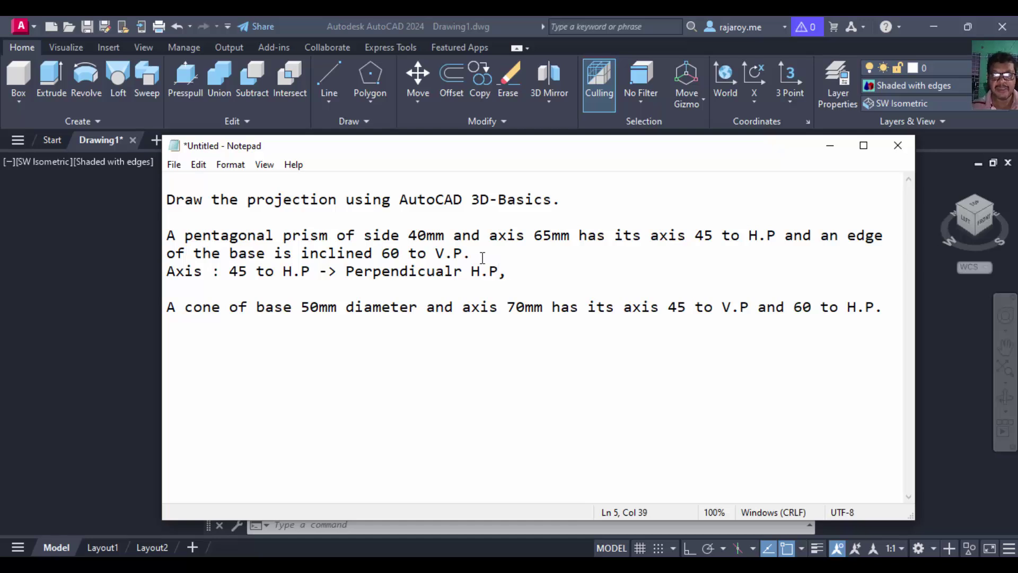
pyautogui.press('Return')
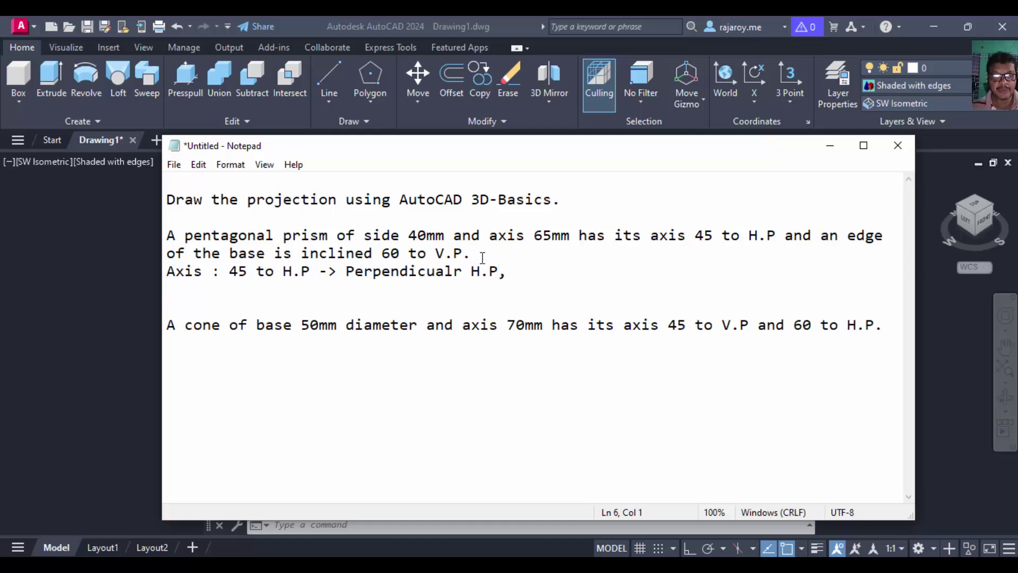
pyautogui.write('Edge ')
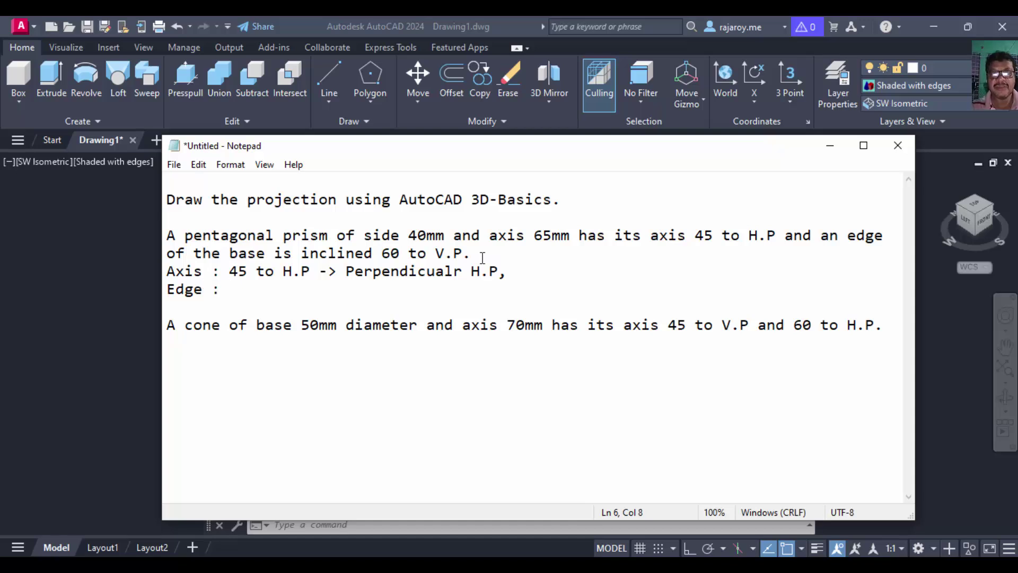
pyautogui.write(': 60')
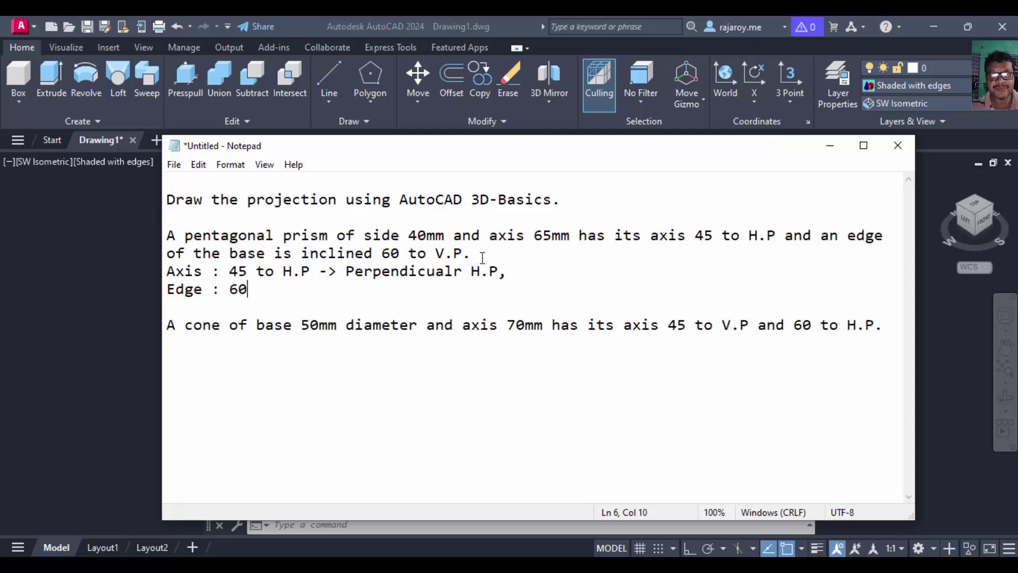
pyautogui.write(' t')
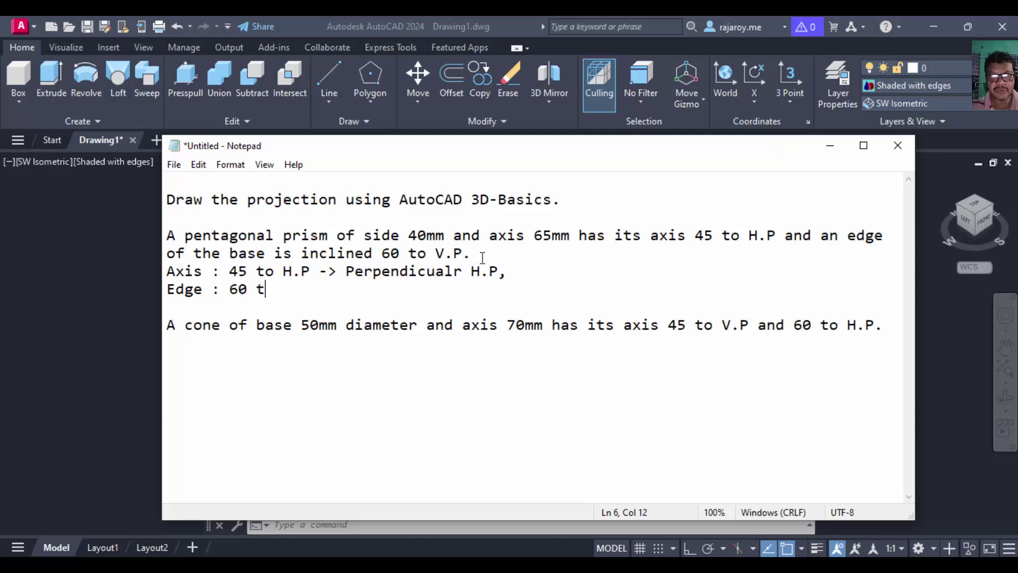
pyautogui.write('o V.P')
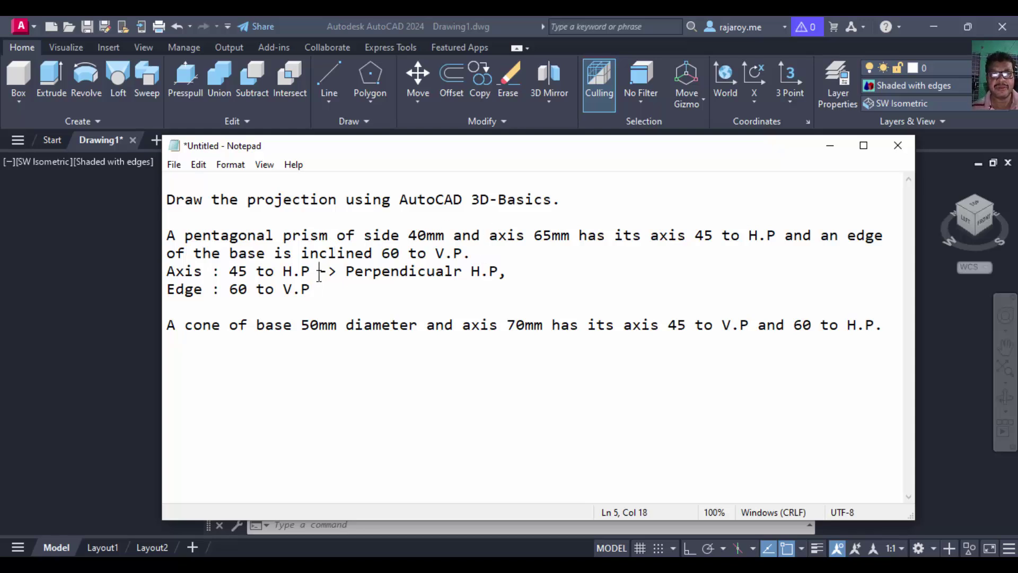
# Append '-> Perpendicualr V.P' to the Edge line by pasting the arrow text and changing H to V
pyautogui.moveTo(319, 274); pyautogui.dragTo(499, 273)
pyautogui.hotkey('ctrl', 'c')
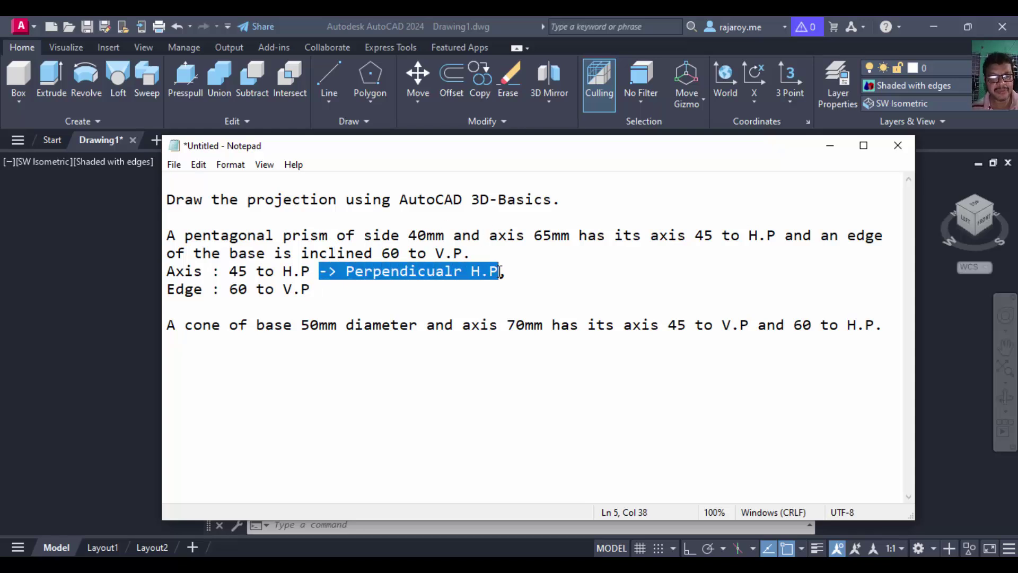
pyautogui.click(321, 291)
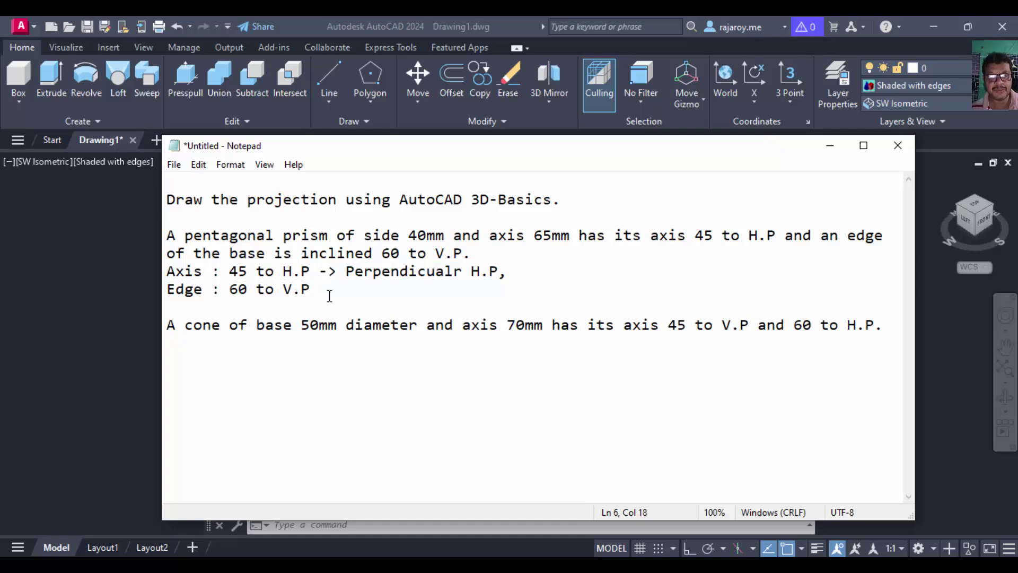
pyautogui.hotkey('ctrl', 'v')
pyautogui.click(472, 291)
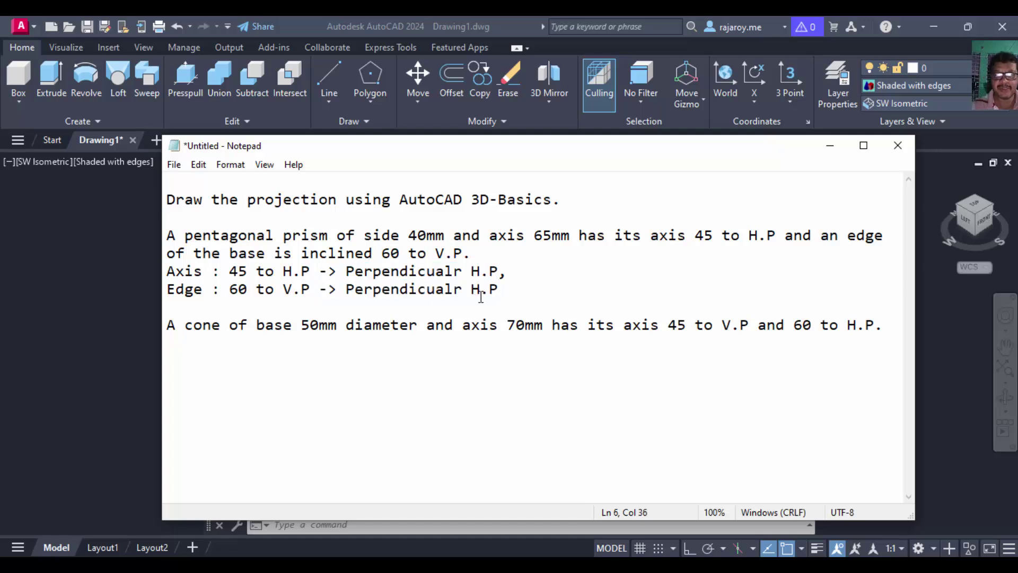
pyautogui.press('Delete')
pyautogui.write('V')
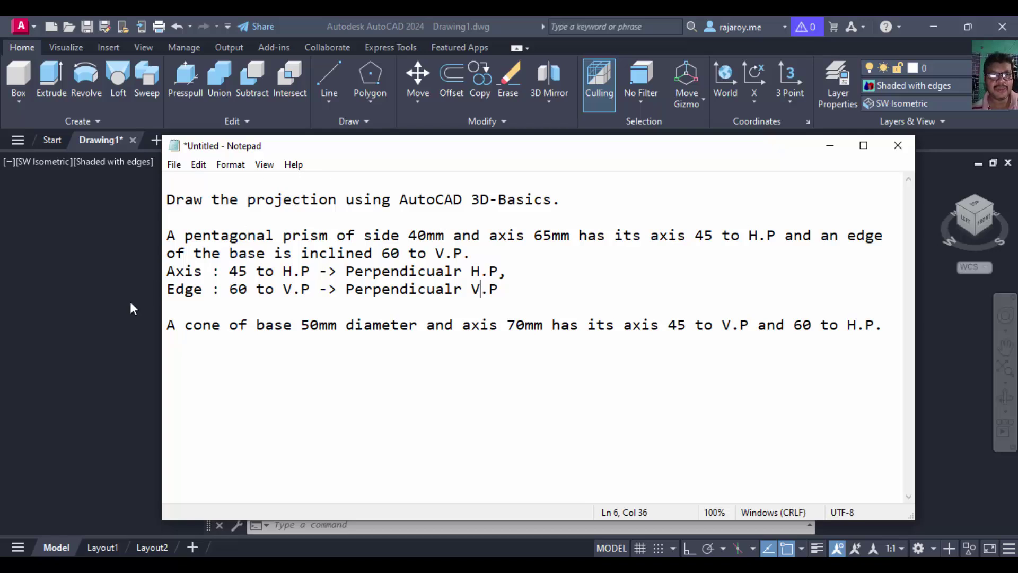
pyautogui.click(132, 275)
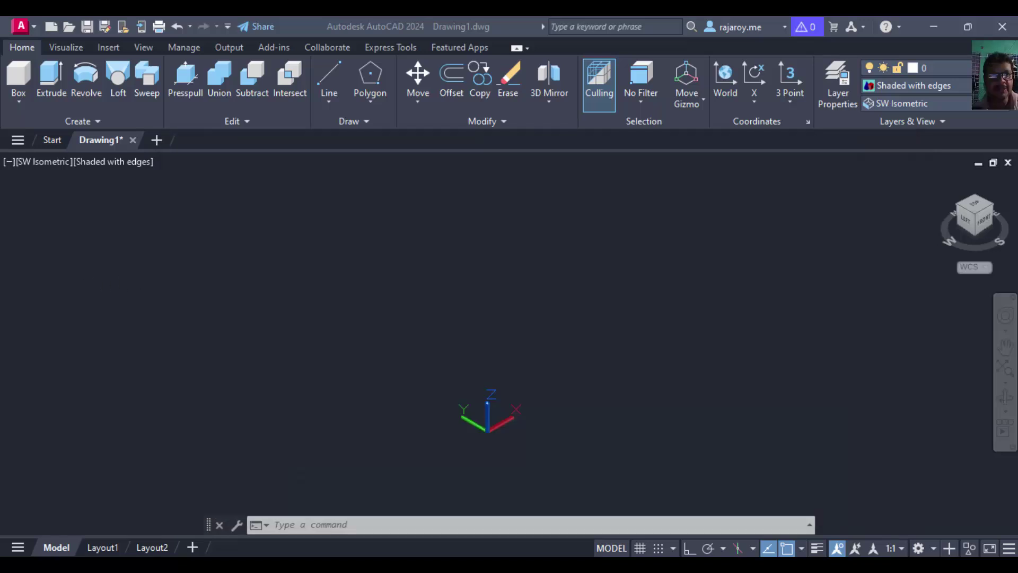
# Draw a five-sided polygon by edge, with Ortho on and a 40-unit edge length
pyautogui.click(21, 104)
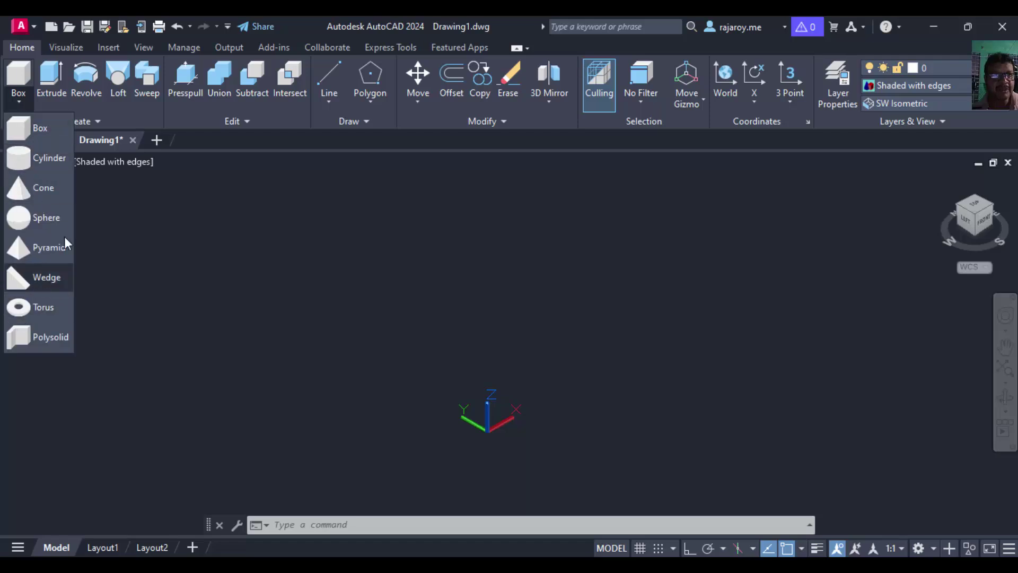
pyautogui.click(133, 275)
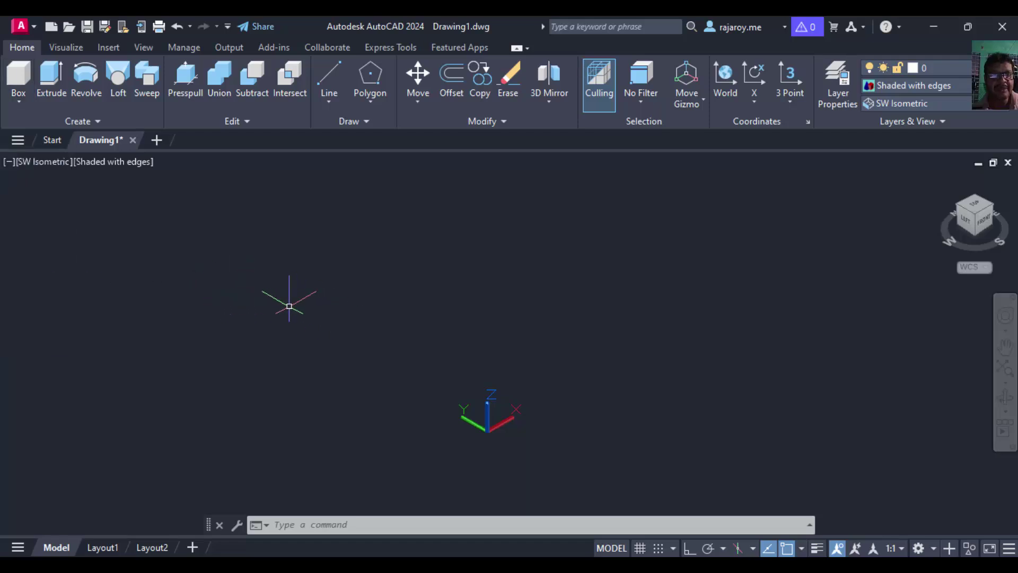
pyautogui.click(372, 106)
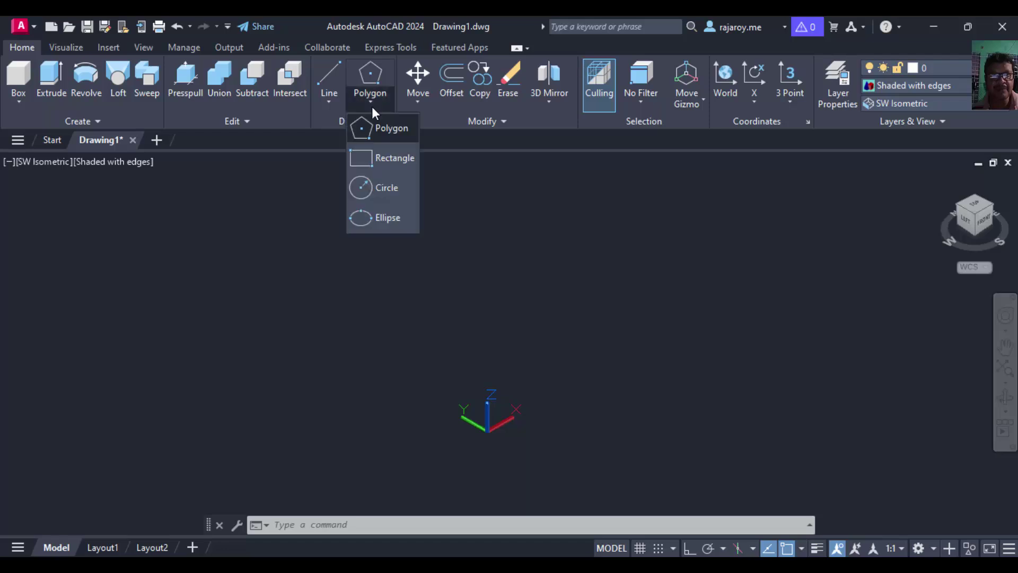
pyautogui.click(380, 133)
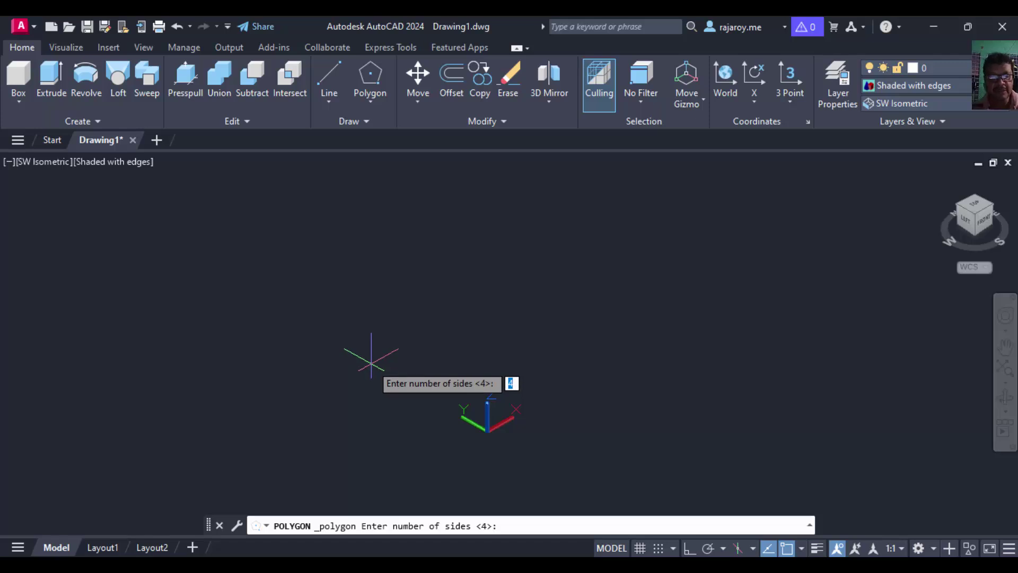
pyautogui.write('5')
pyautogui.press('Return')
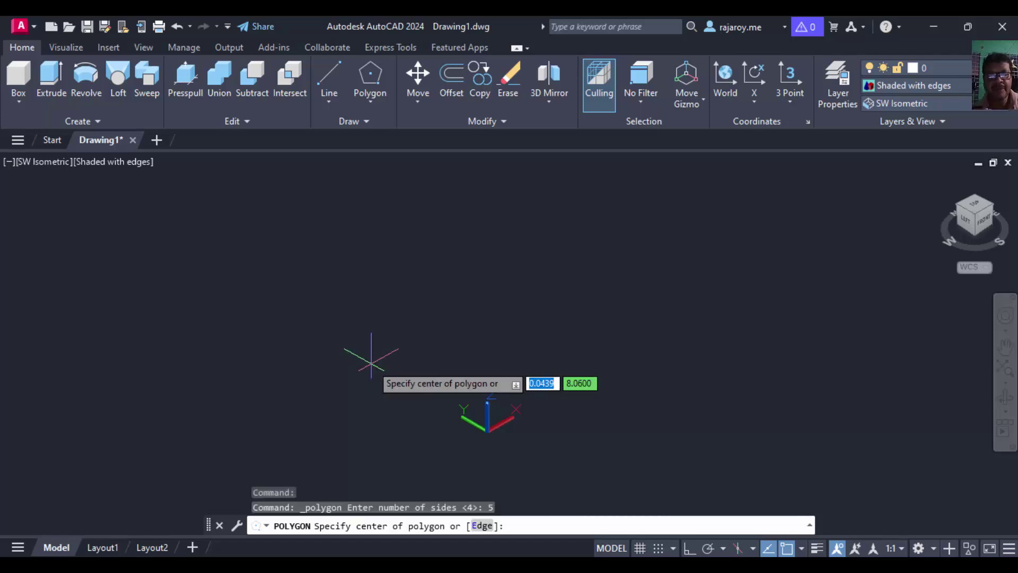
pyautogui.click(481, 526)
pyautogui.click(341, 346)
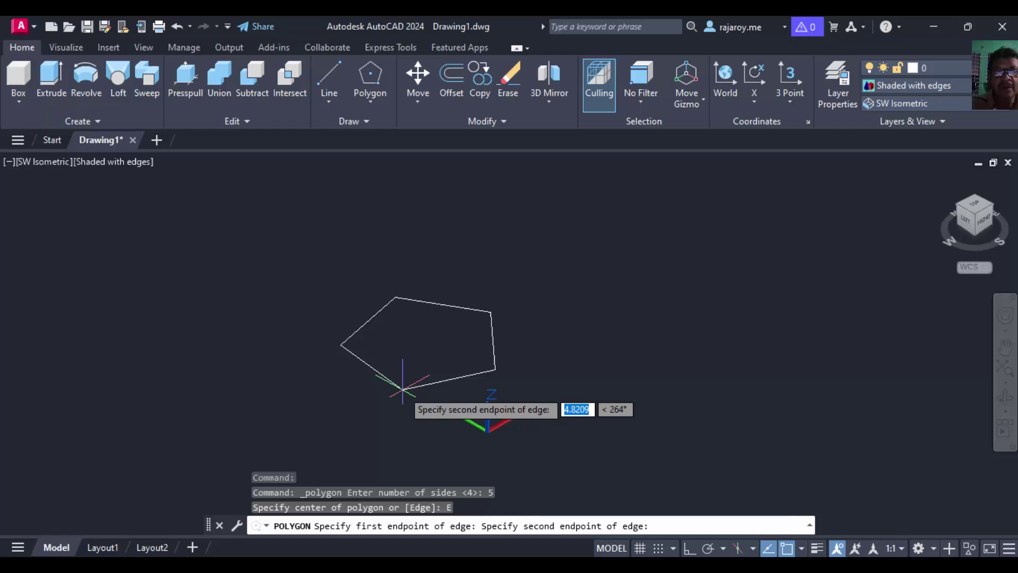
pyautogui.press('F8')
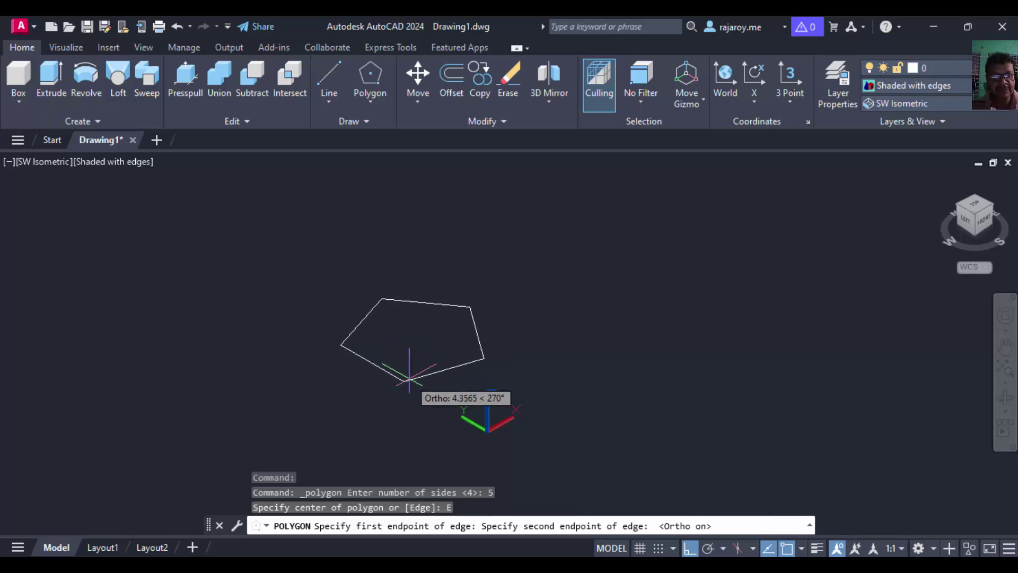
pyautogui.write('40')
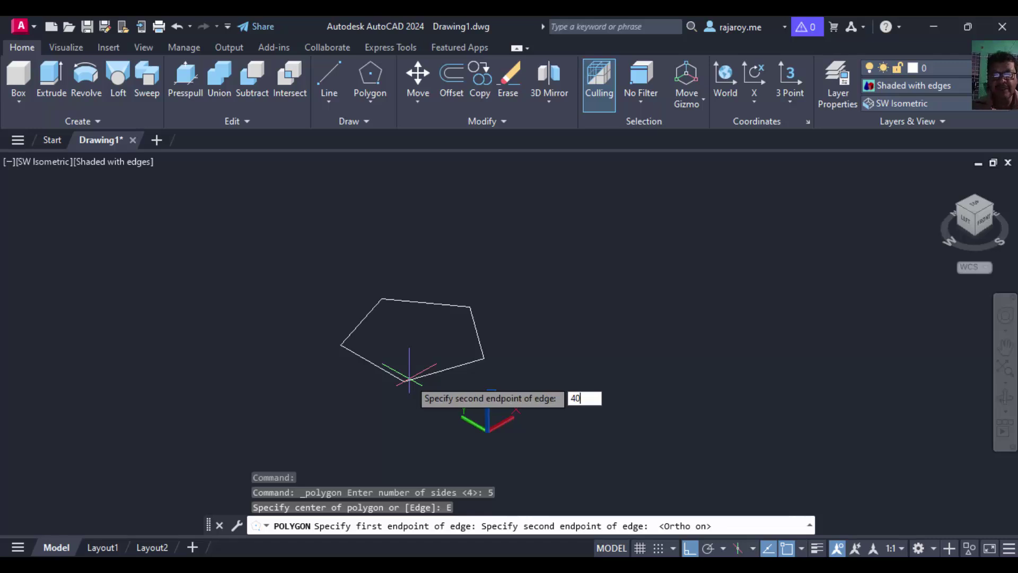
pyautogui.press('Return')
# Zoom to extents so the whole pentagon fits in view
pyautogui.write('z')
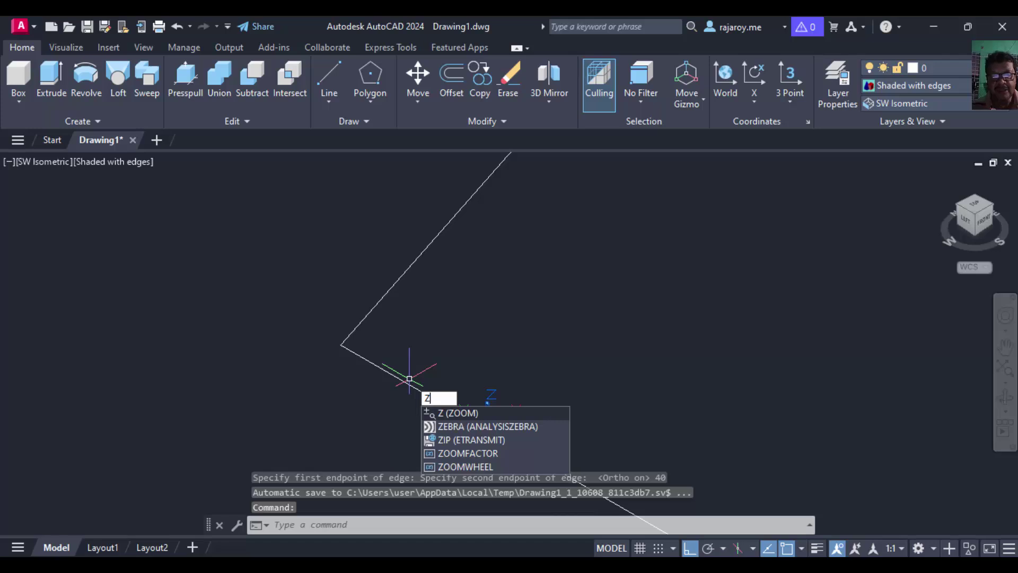
pyautogui.press('Return')
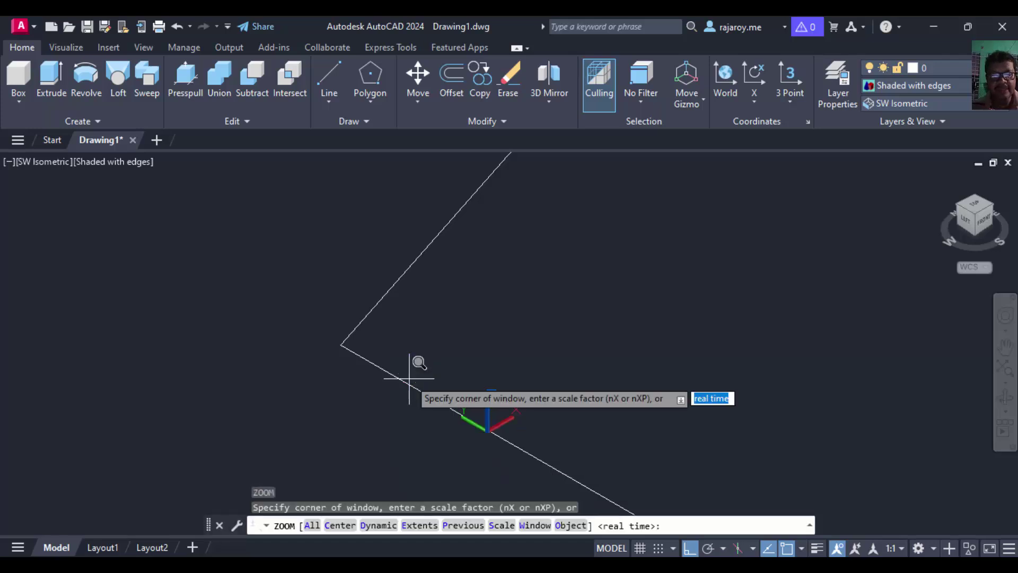
pyautogui.scroll(-3, 419, 363)
pyautogui.write('e')
pyautogui.press('Return')
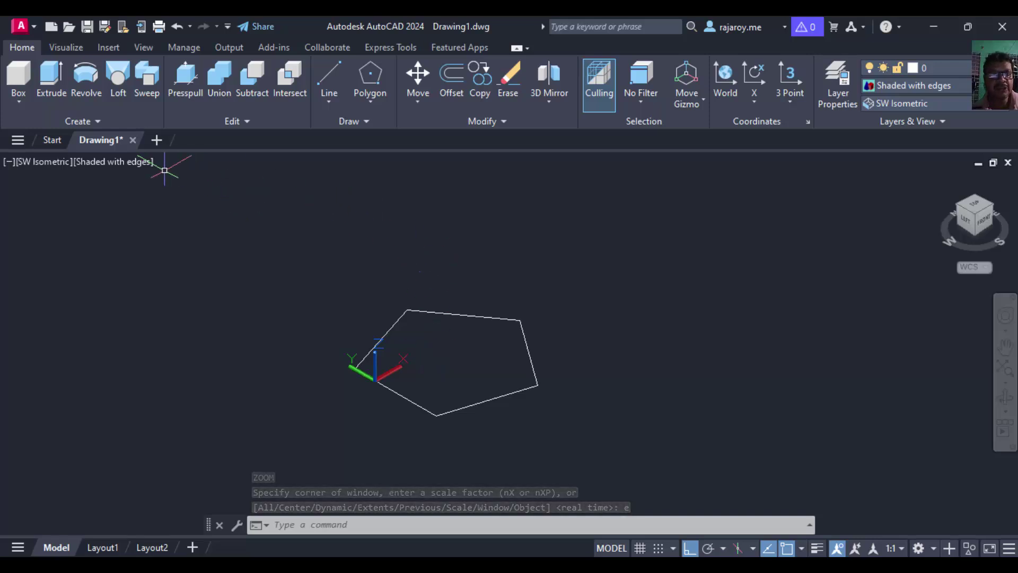
# Convert the pentagon outline into a region with REG
pyautogui.write('re')
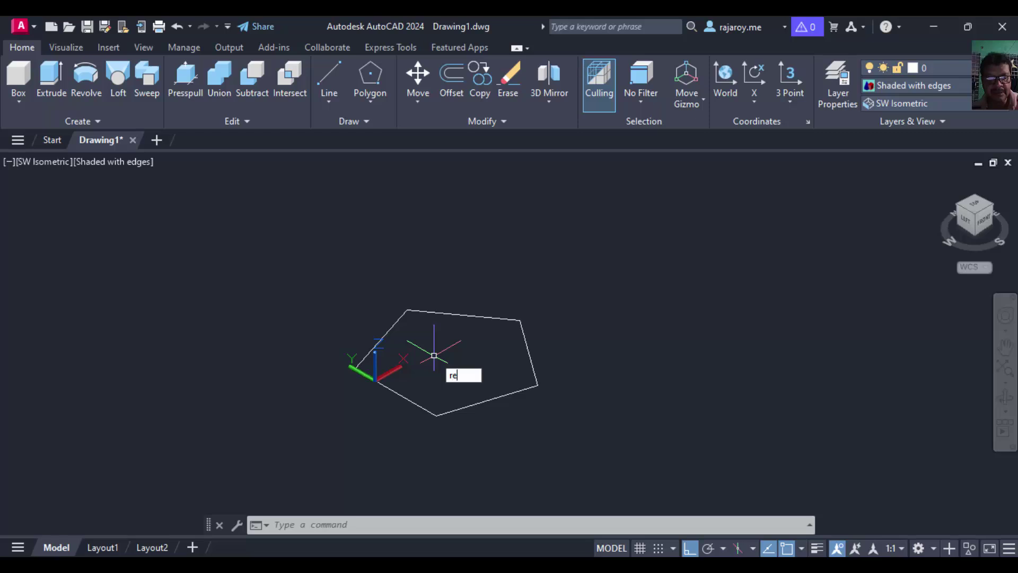
pyautogui.write('g')
pyautogui.press('Return')
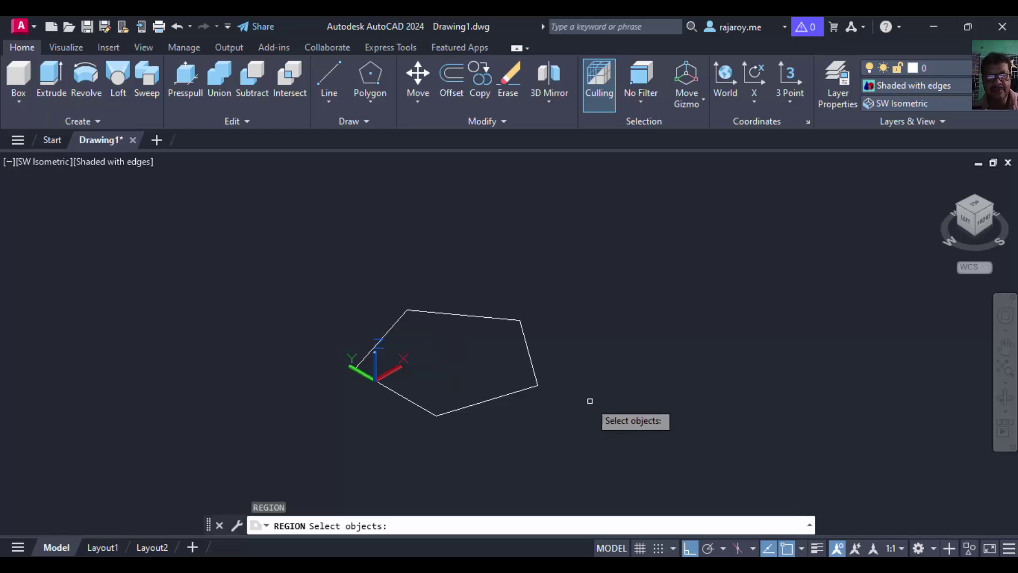
pyautogui.click(586, 412)
pyautogui.click(522, 334)
pyautogui.press('Return')
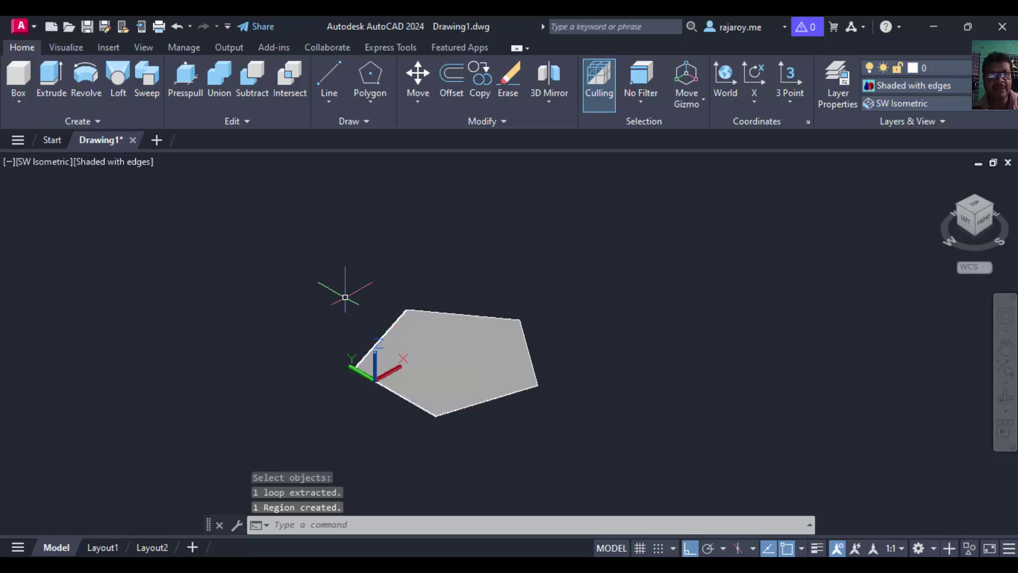
# Extrude the pentagon region 65 units into a prism and pan it down-left
pyautogui.click(54, 75)
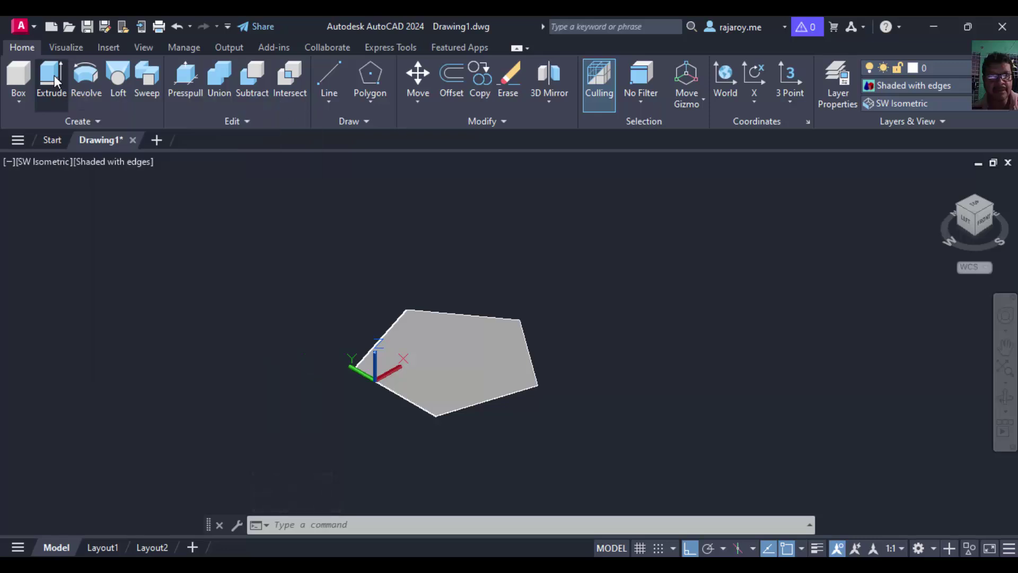
pyautogui.click(454, 312)
pyautogui.press('Return')
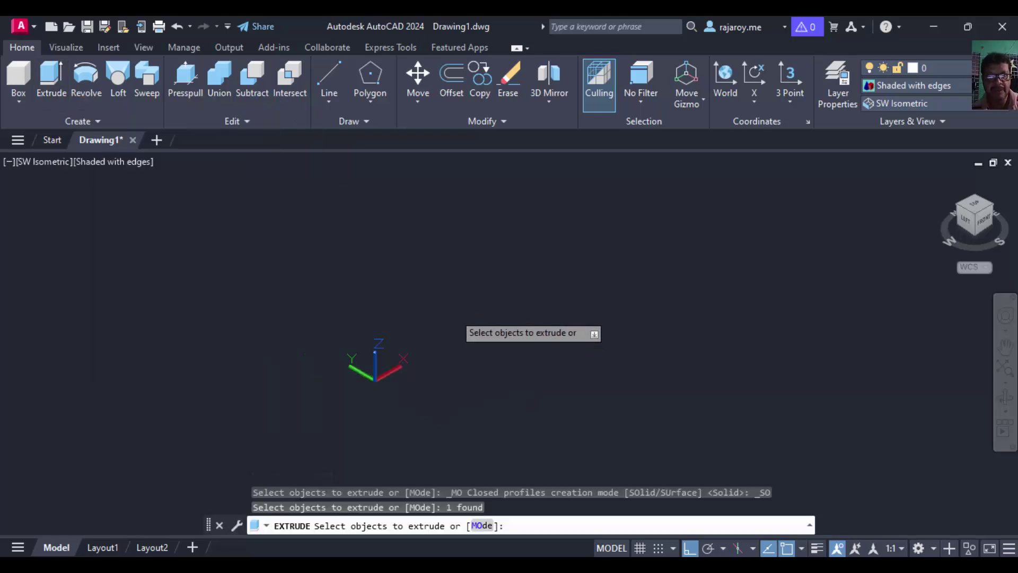
pyautogui.write('6')
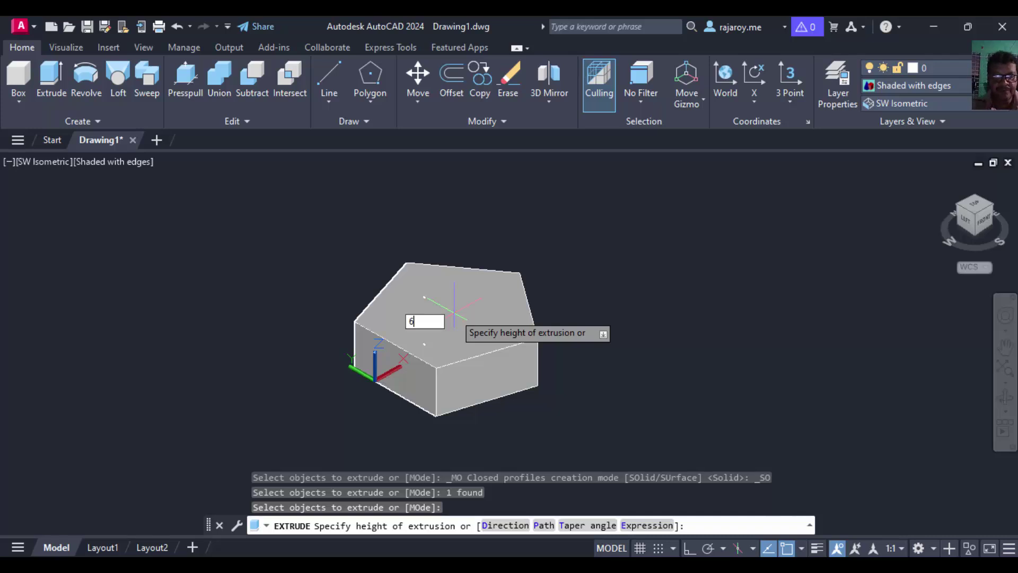
pyautogui.write('5')
pyautogui.press('Return')
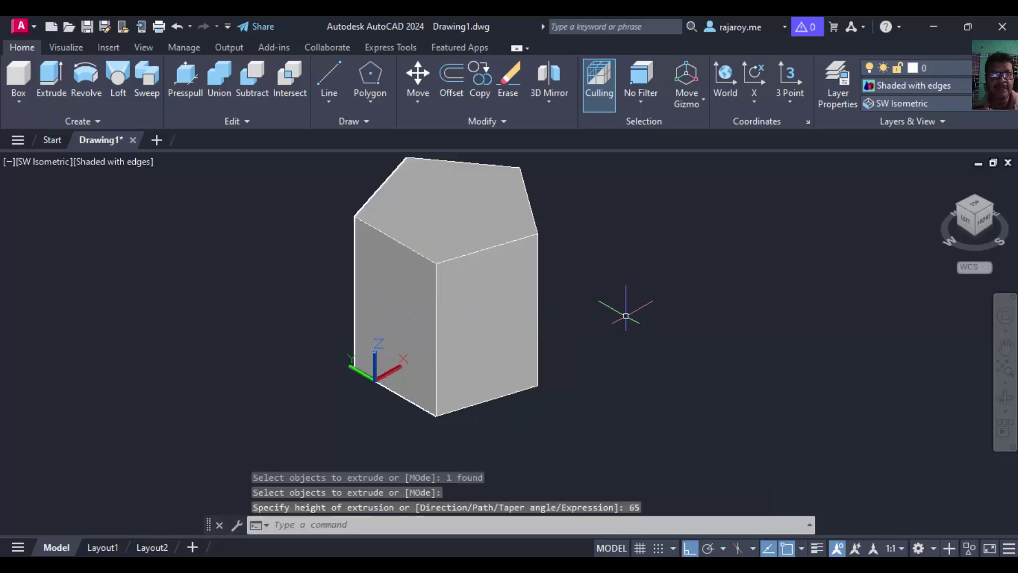
pyautogui.click(1006, 347)
pyautogui.moveTo(730, 307); pyautogui.dragTo(616, 385)
# Inspect the prism from the Top and Front views, then return to SW Isometric
pyautogui.rightClick(524, 337)
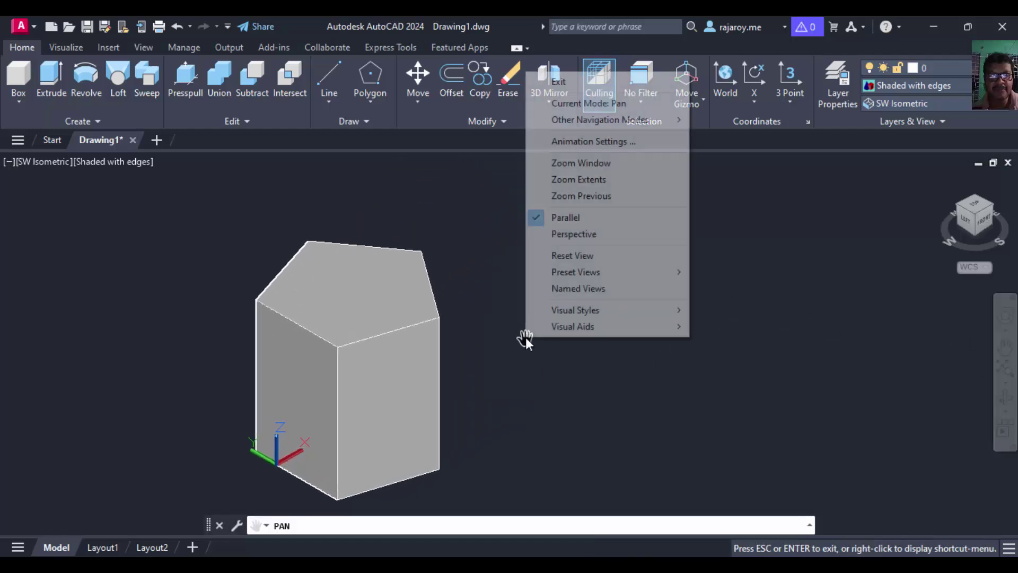
pyautogui.click(563, 81)
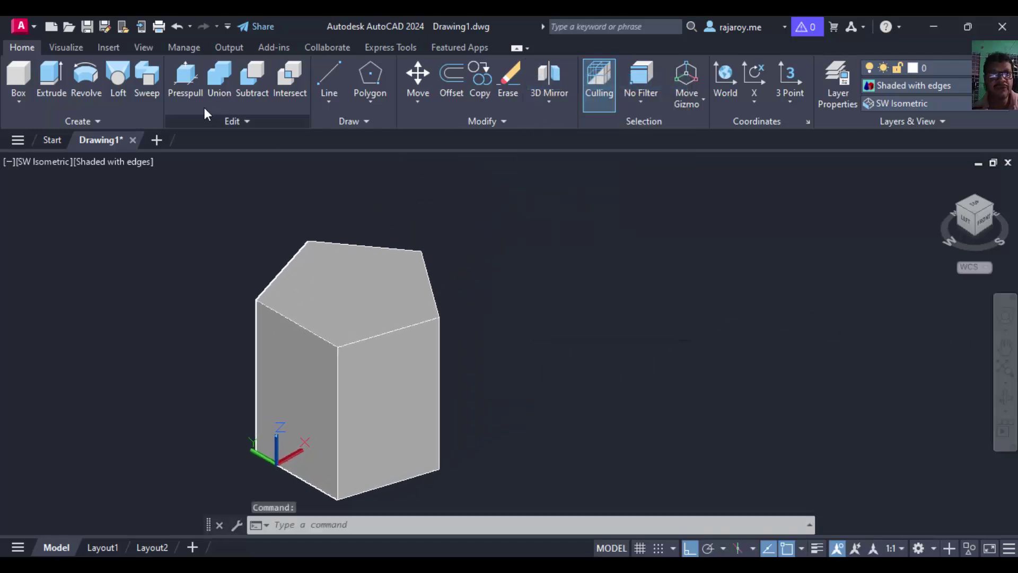
pyautogui.click(63, 48)
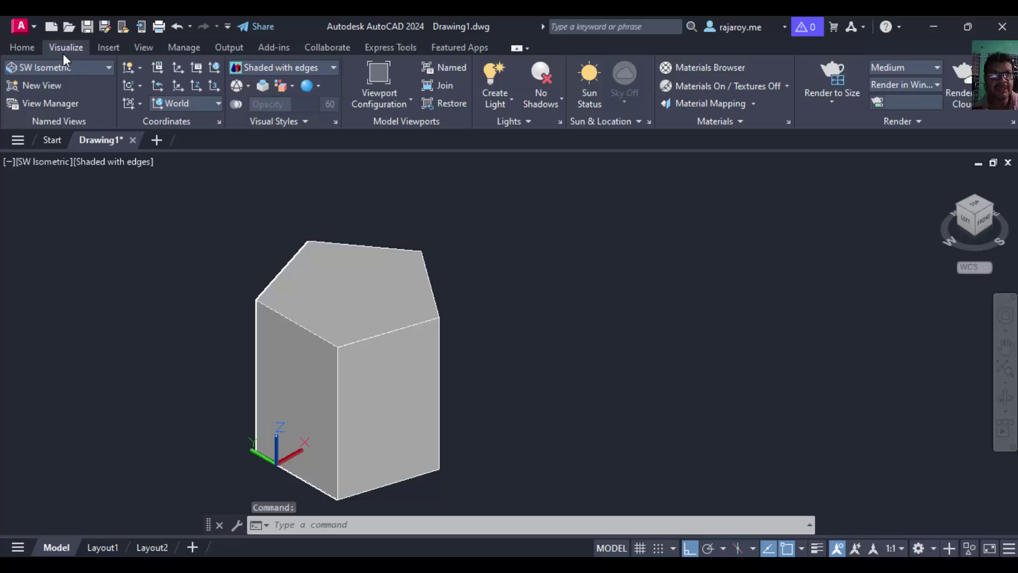
pyautogui.click(108, 68)
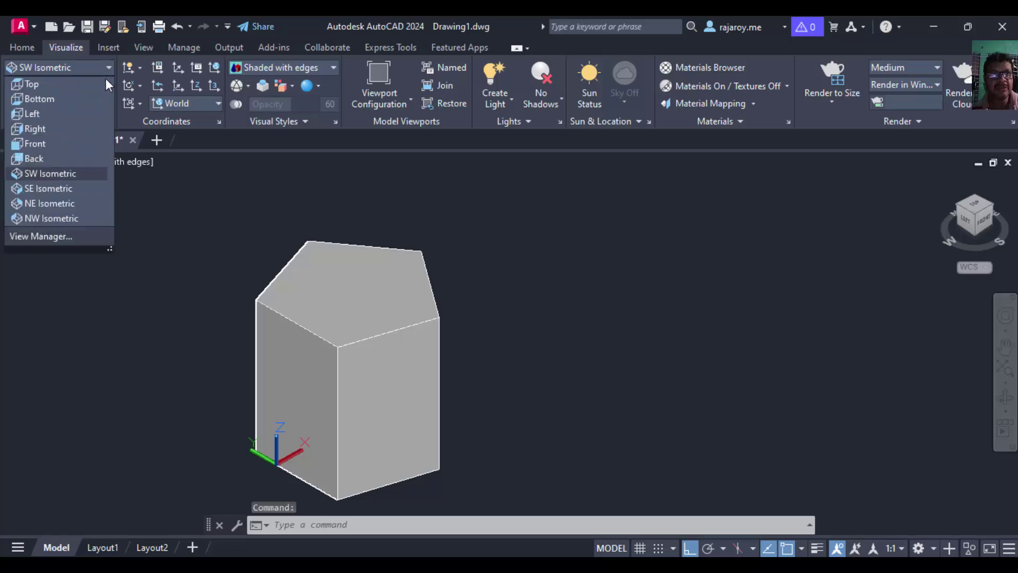
pyautogui.click(32, 84)
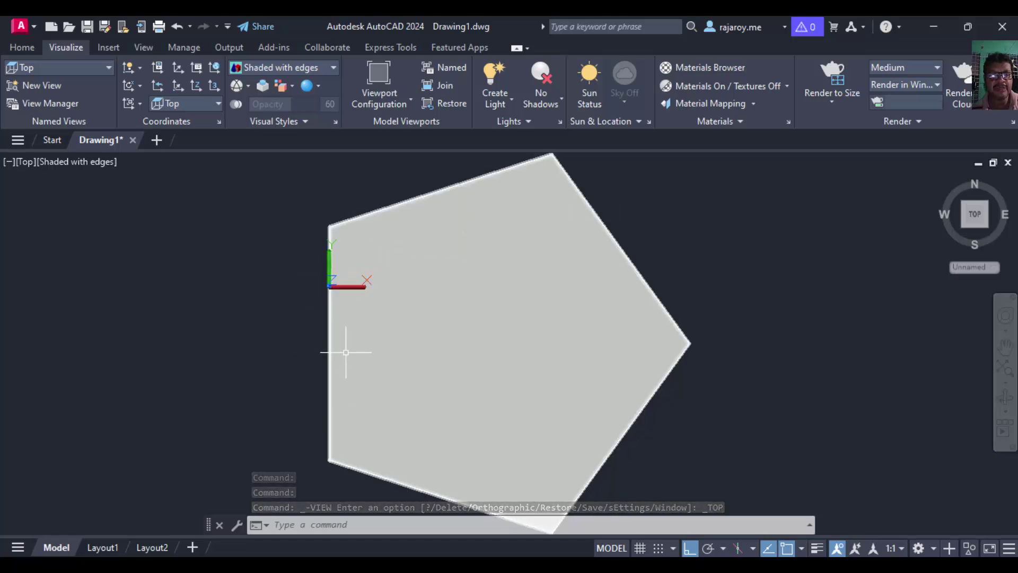
pyautogui.click(106, 69)
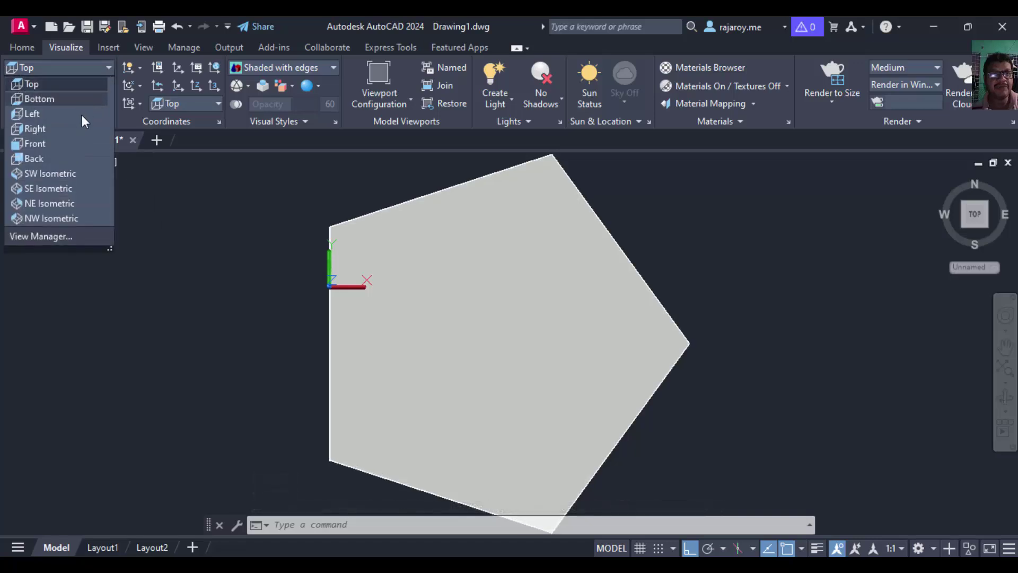
pyautogui.click(52, 140)
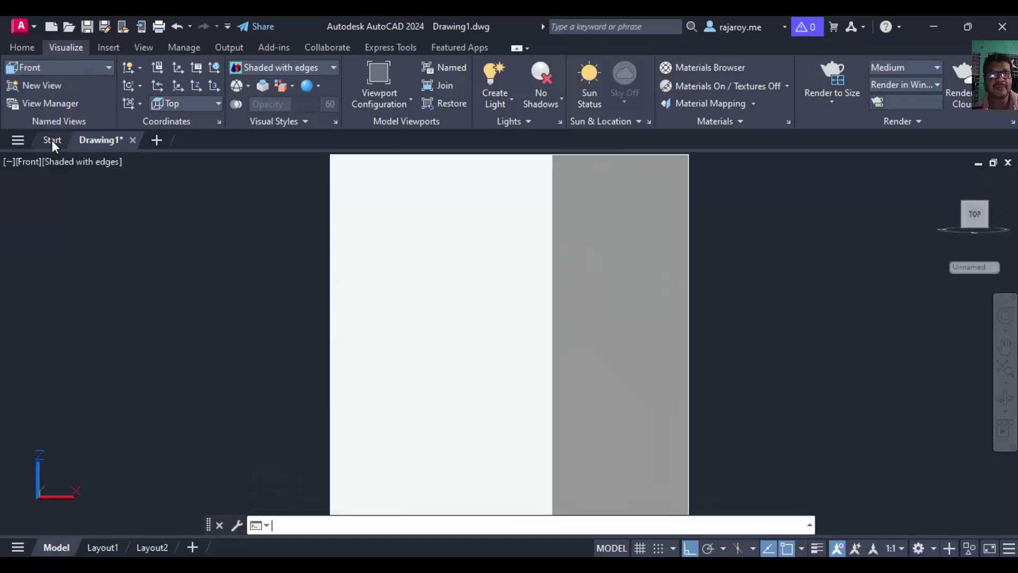
pyautogui.scroll(-2, 326, 259)
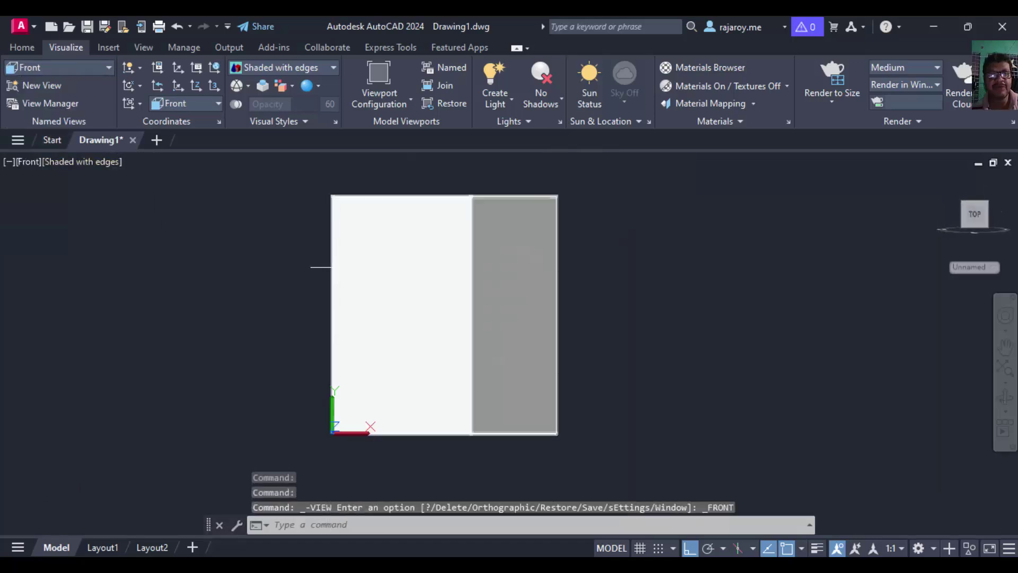
pyautogui.click(106, 69)
pyautogui.click(90, 173)
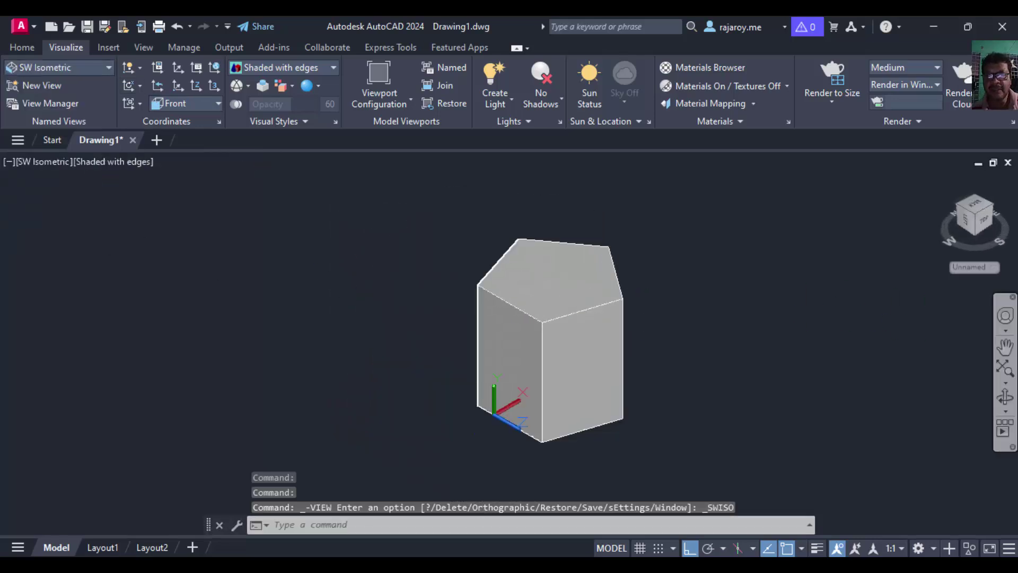
# Pan the view so the prism sits on the left of the drawing area
pyautogui.click(1005, 347)
pyautogui.moveTo(590, 320); pyautogui.dragTo(371, 353)
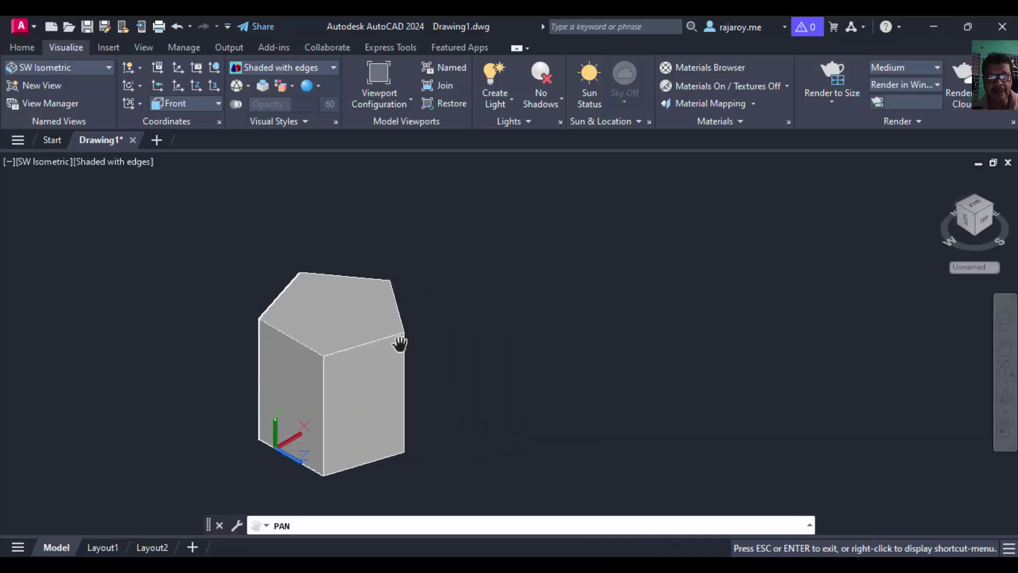
pyautogui.rightClick(461, 314)
pyautogui.click(501, 56)
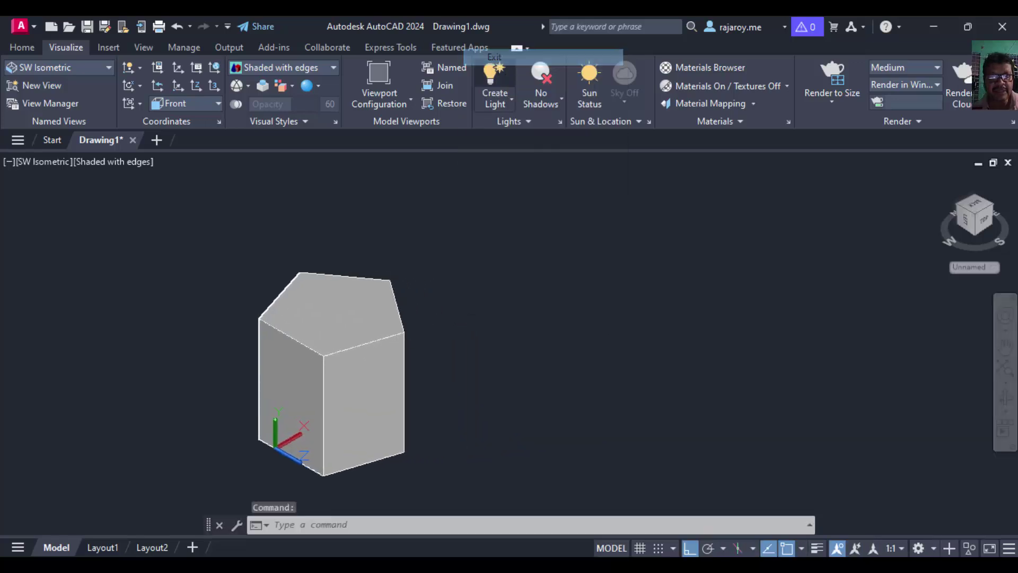
# Copy the prism from its bottom corner to a spot up and to the right
pyautogui.write('co')
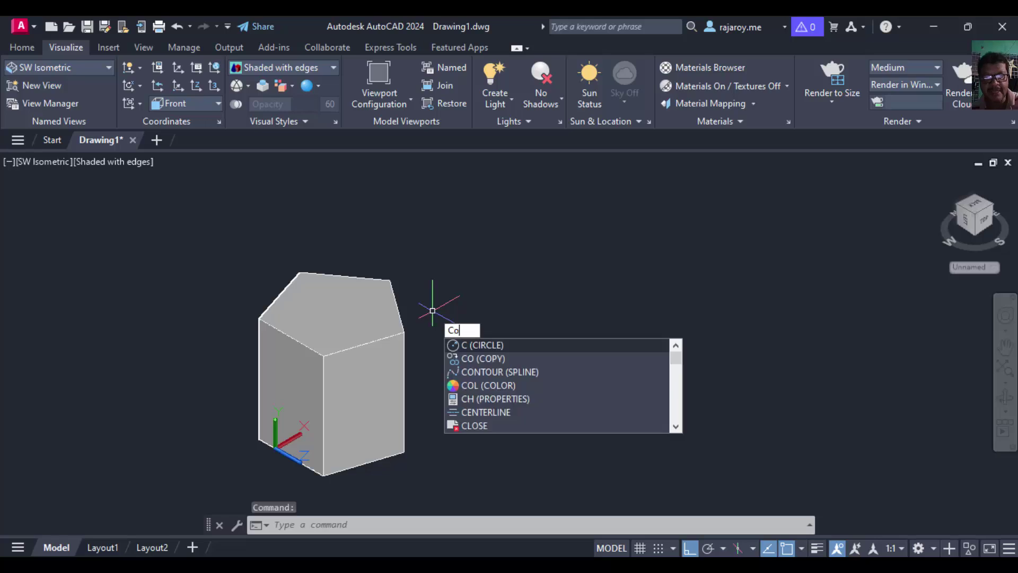
pyautogui.press('Return')
pyautogui.click(458, 419)
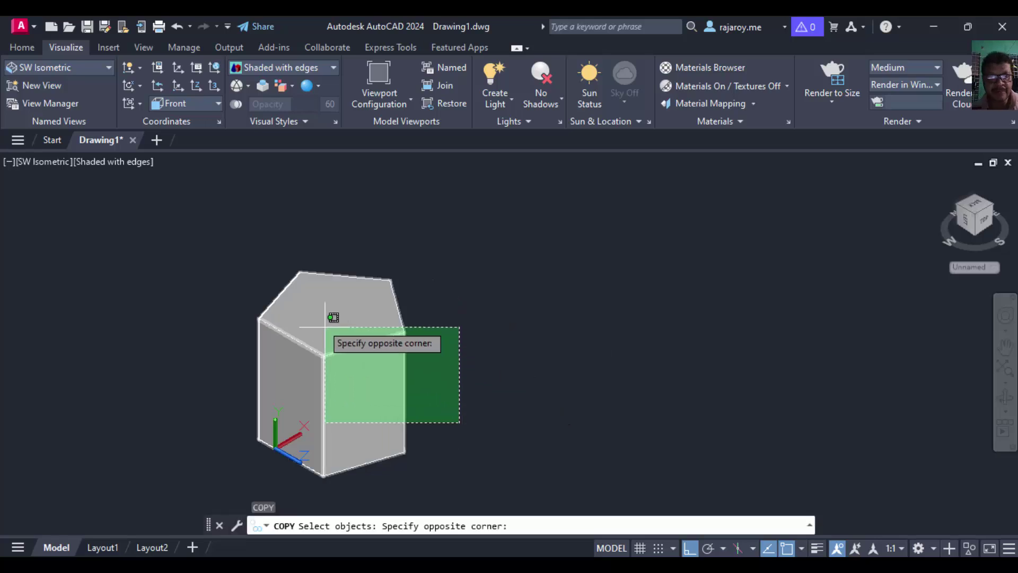
pyautogui.click(228, 242)
pyautogui.press('Return')
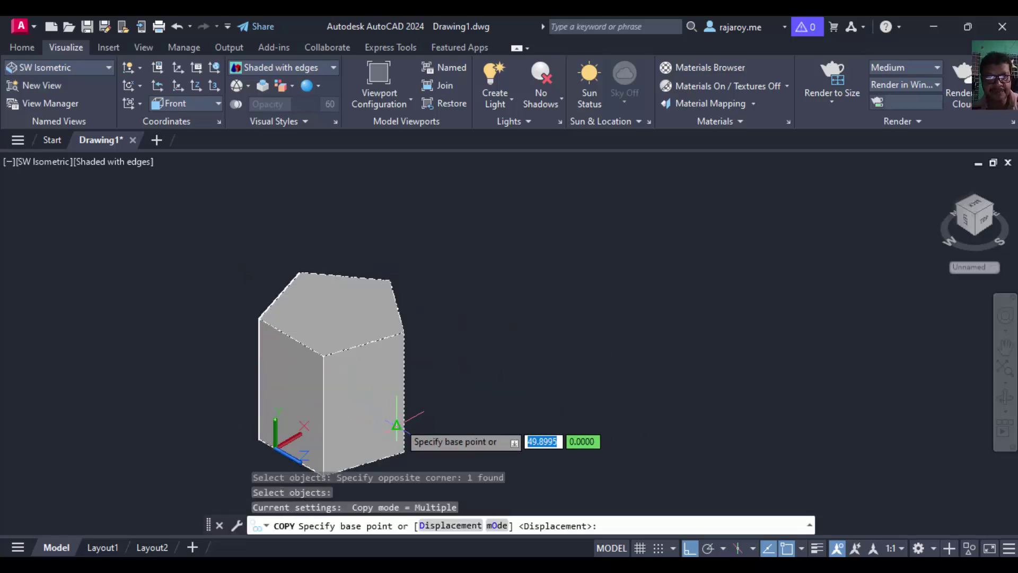
pyautogui.click(259, 438)
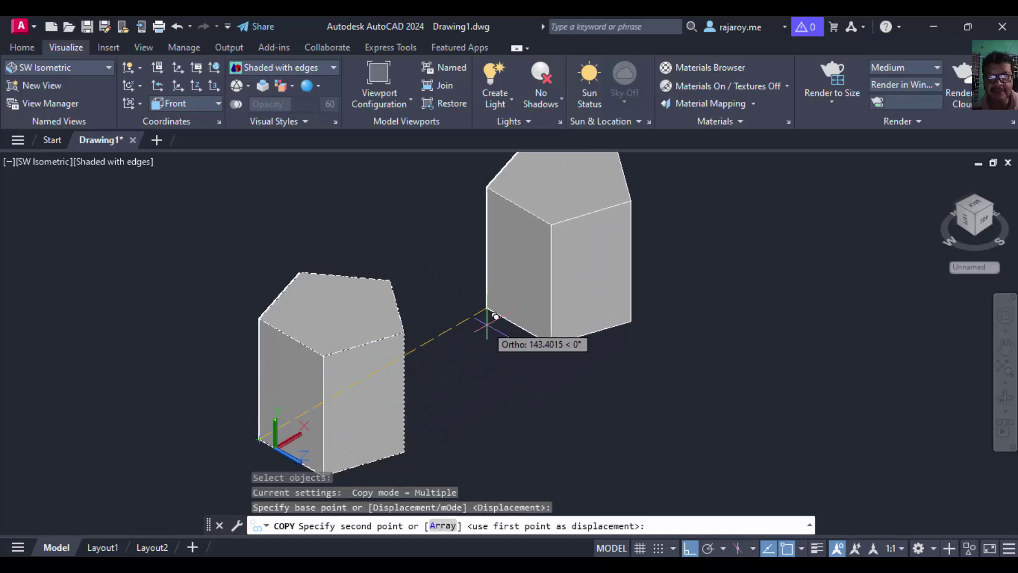
pyautogui.click(462, 345)
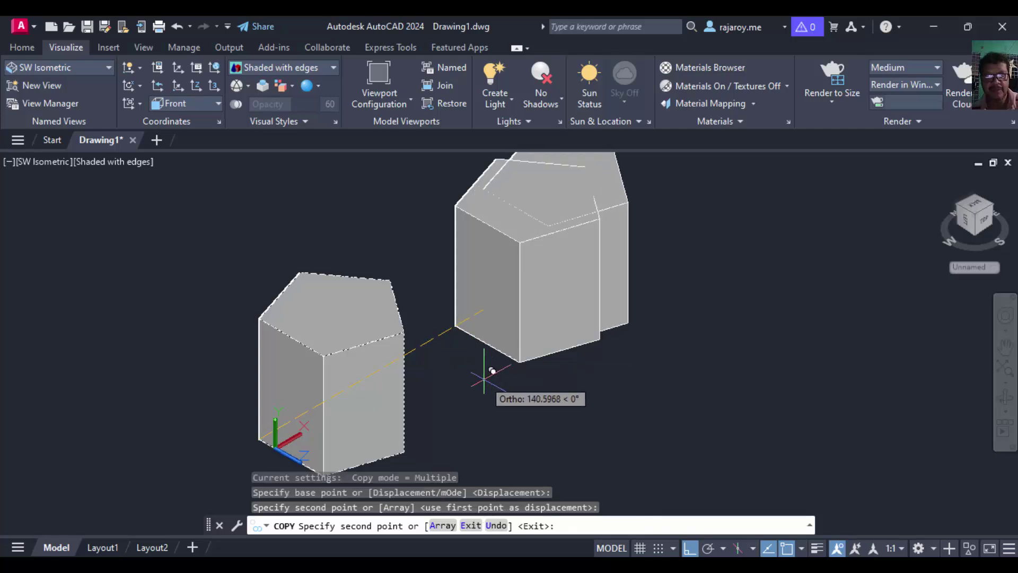
pyautogui.press('Return')
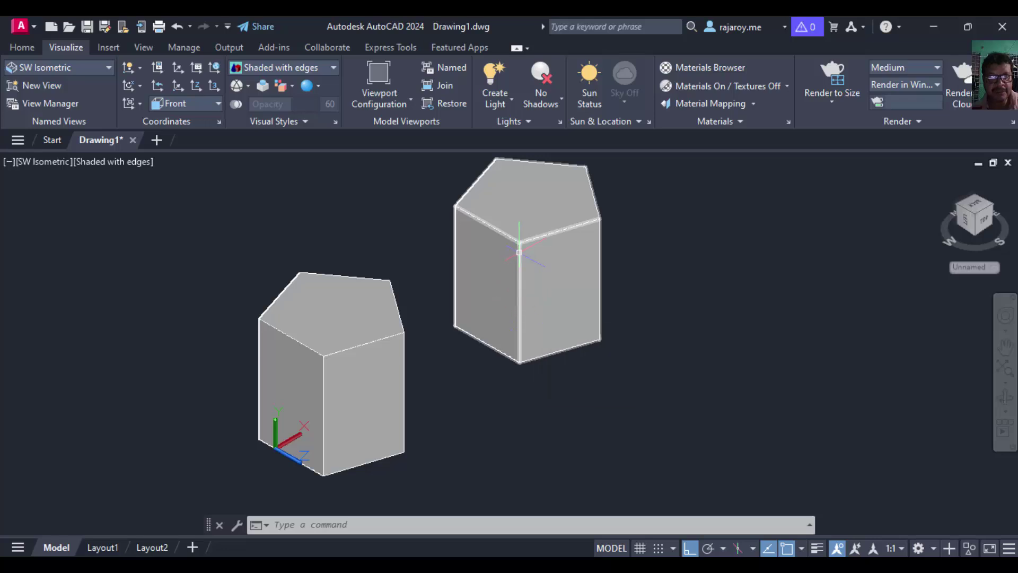
pyautogui.moveTo(522, 309)
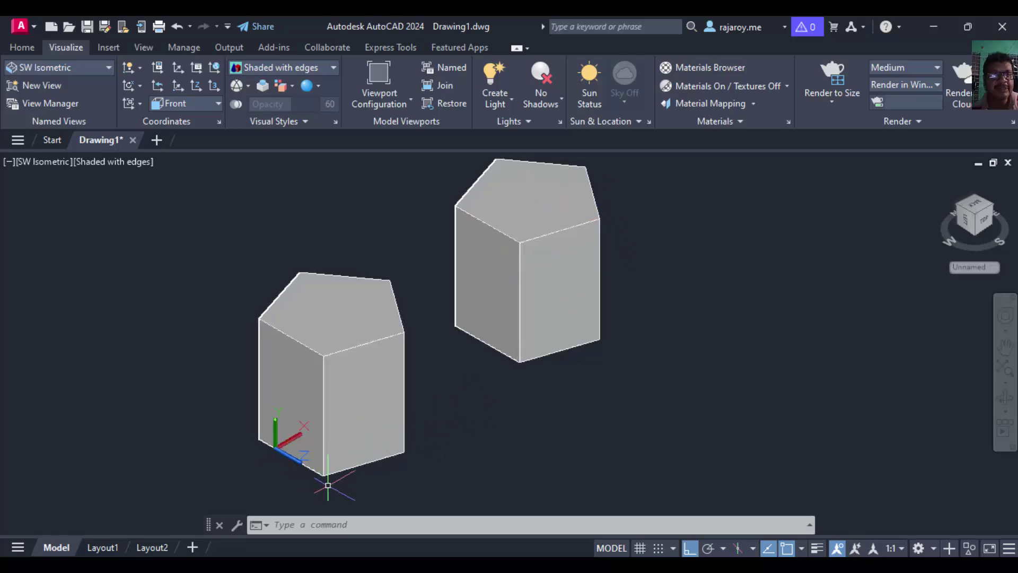
# Set the UCS to World and enter the ROTATE command
pyautogui.click(217, 103)
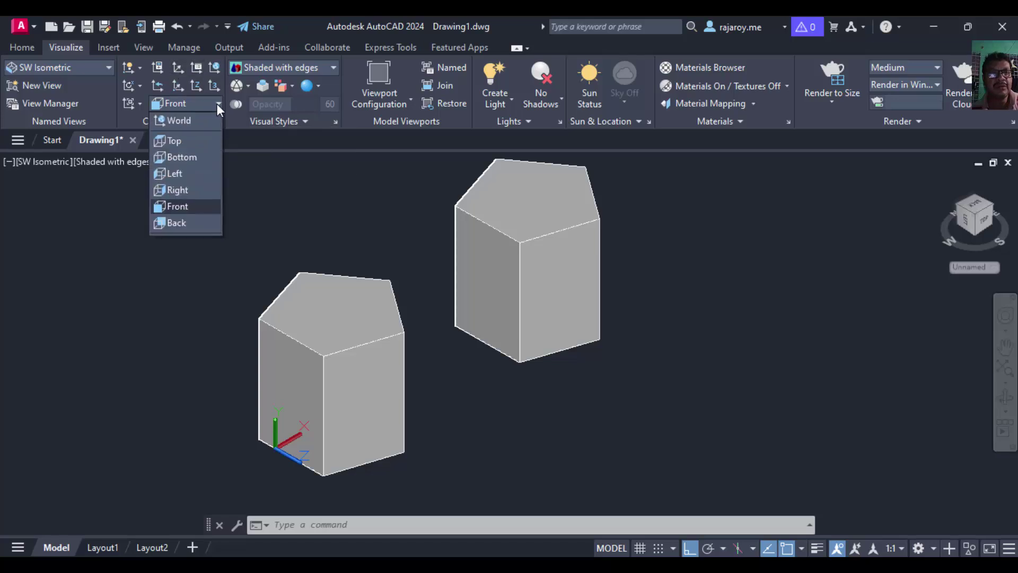
pyautogui.click(177, 122)
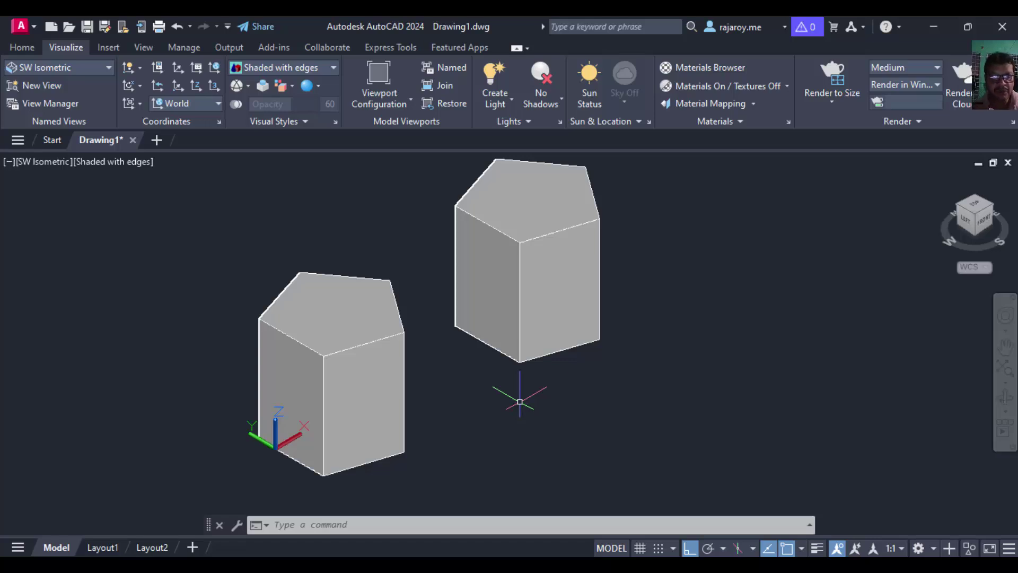
pyautogui.write('RO')
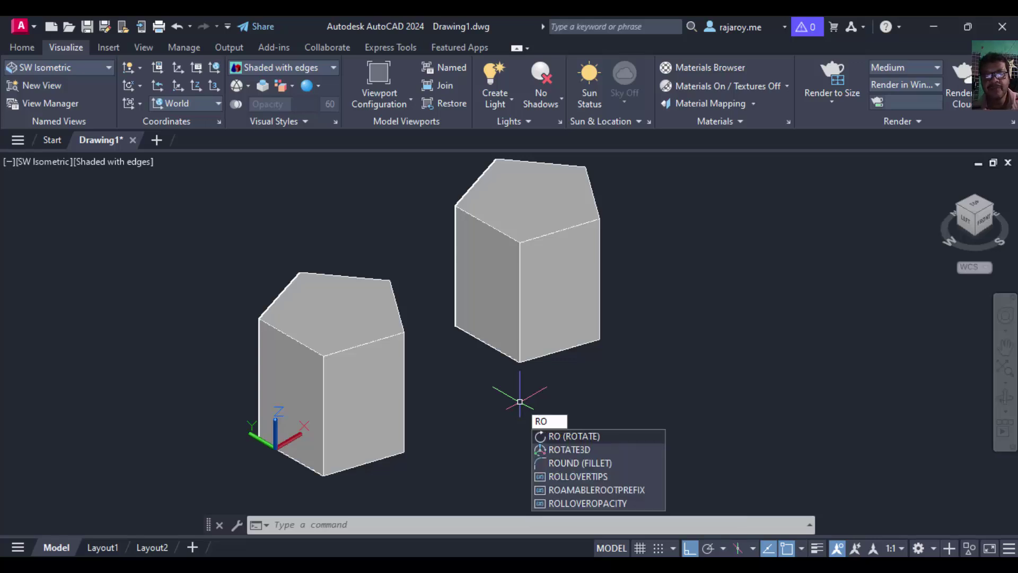
pyautogui.write('T')
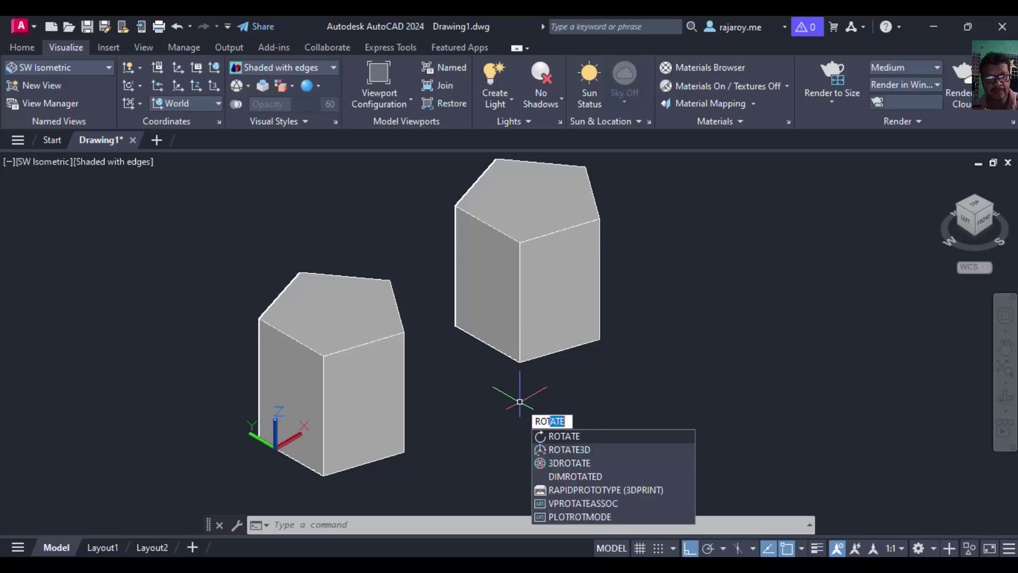
pyautogui.write('ATE')
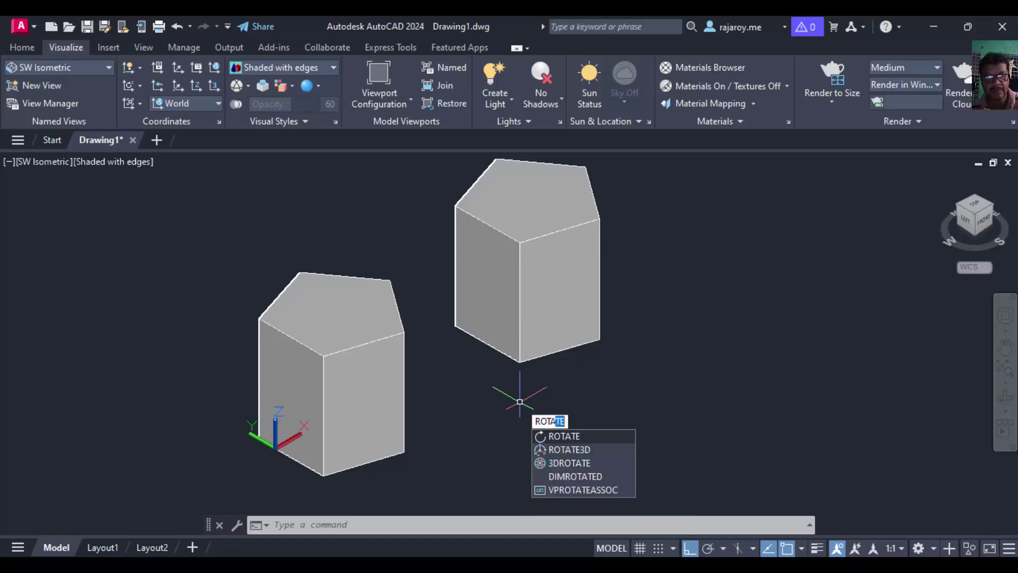
# Rotate the right prism -45° about the Y axis through its bottom corner with ROTATE3D
pyautogui.click(569, 450)
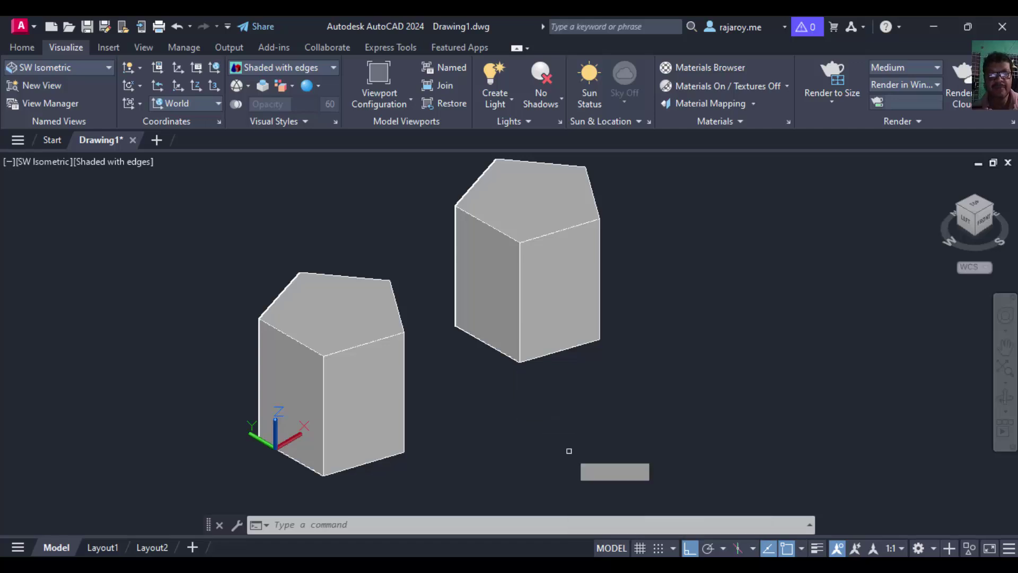
pyautogui.click(577, 358)
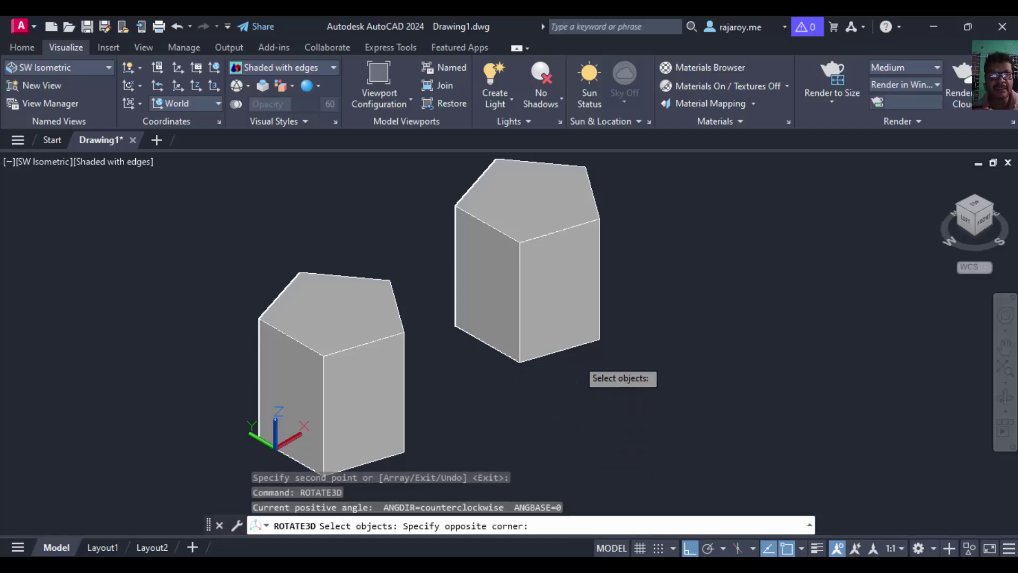
pyautogui.click(526, 325)
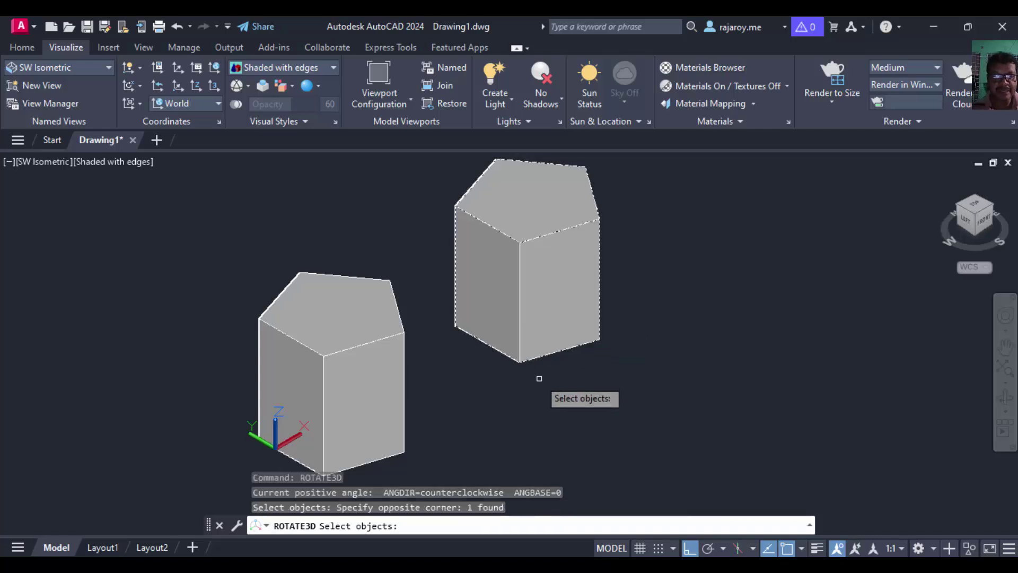
pyautogui.press('Return')
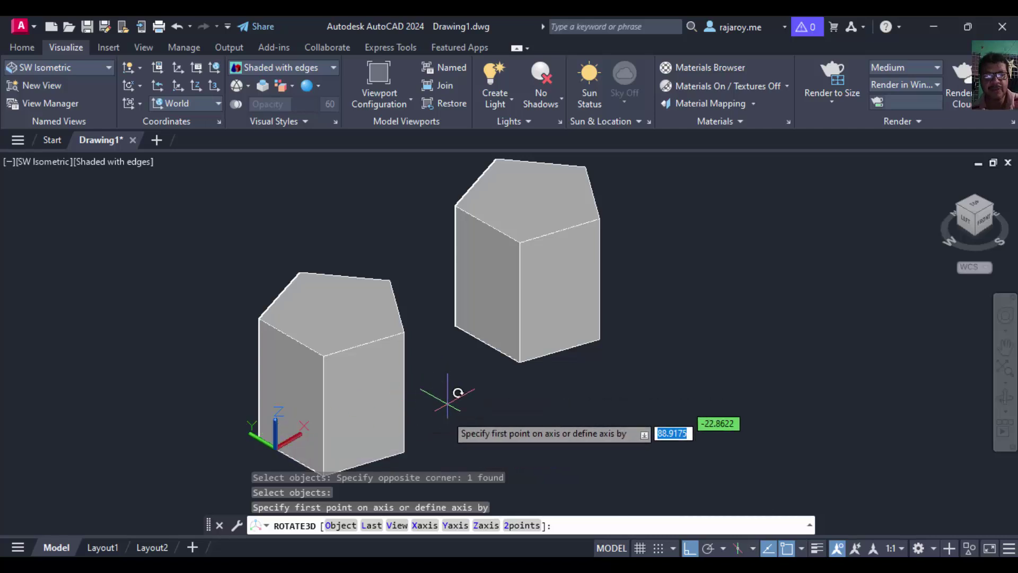
pyautogui.click(455, 525)
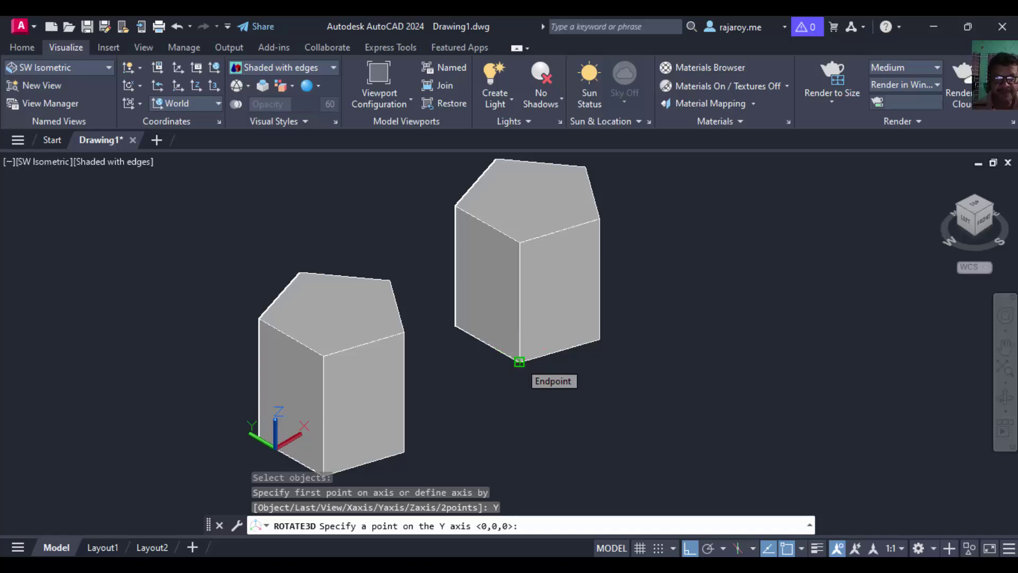
pyautogui.click(520, 362)
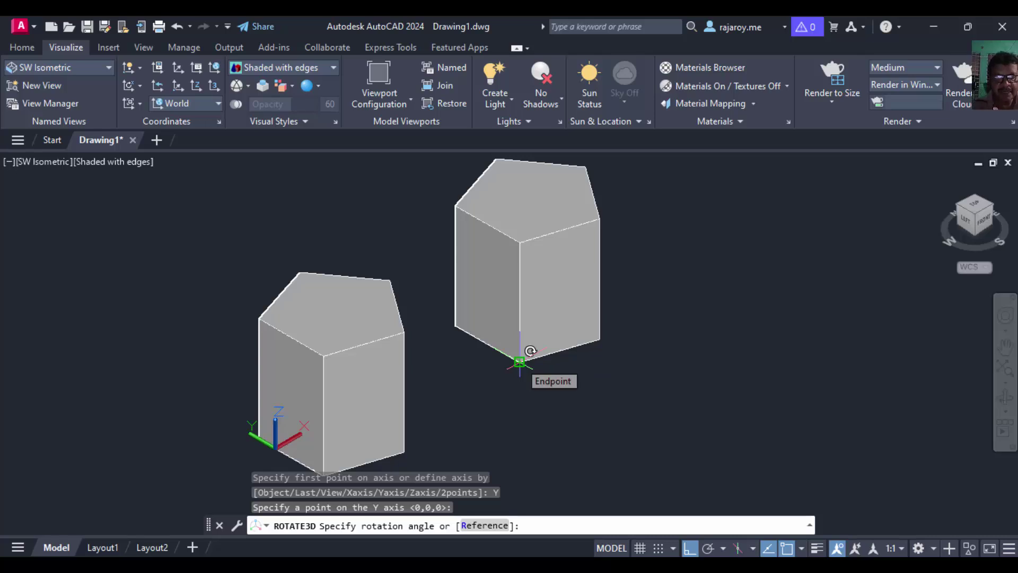
pyautogui.write('-45')
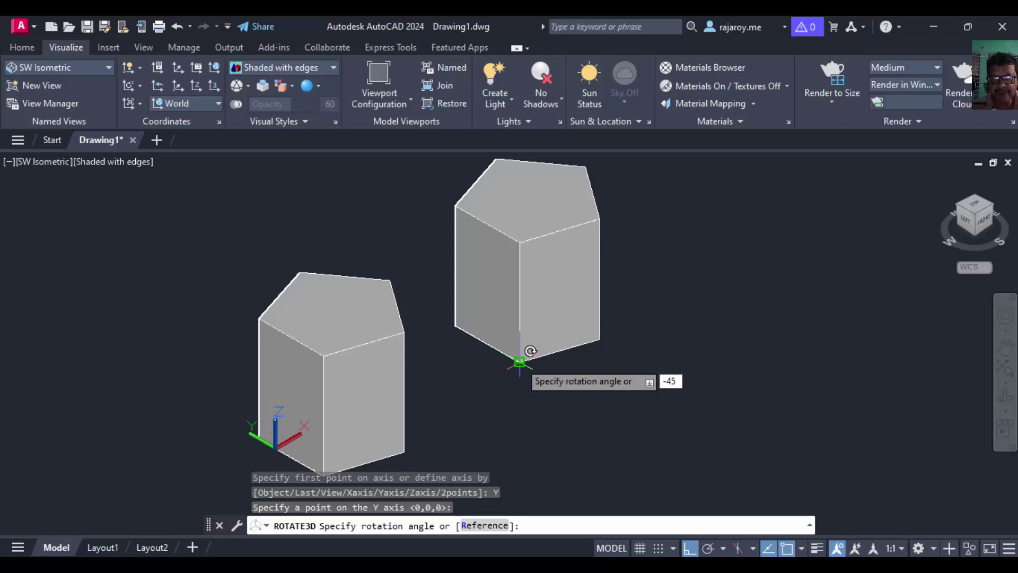
pyautogui.press('Return')
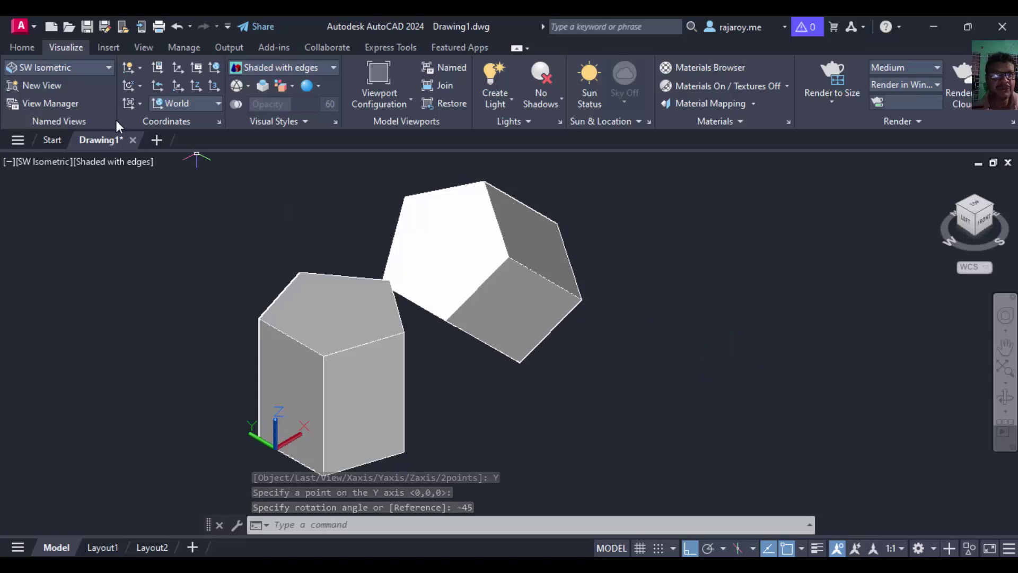
pyautogui.click(104, 70)
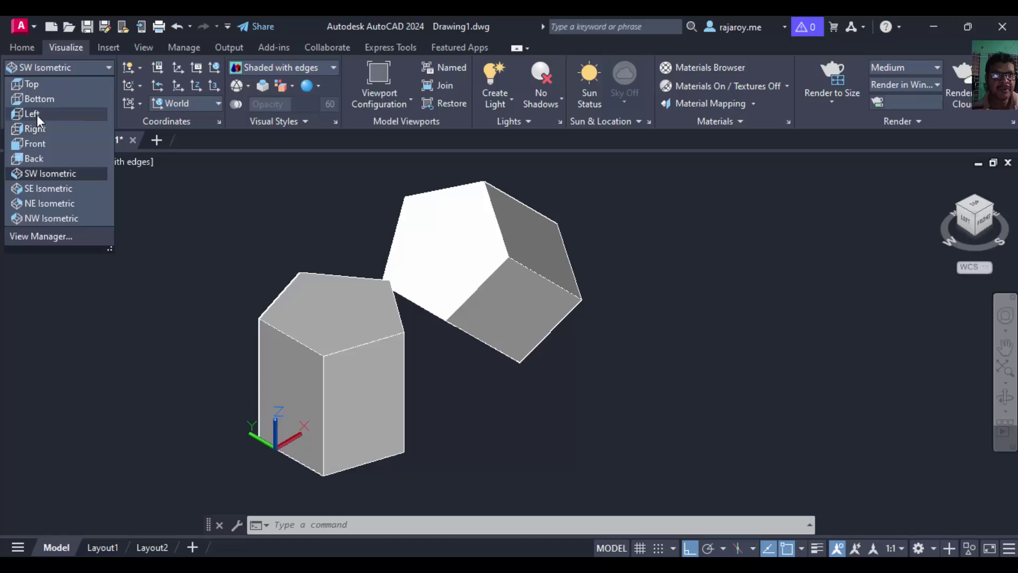
pyautogui.click(38, 145)
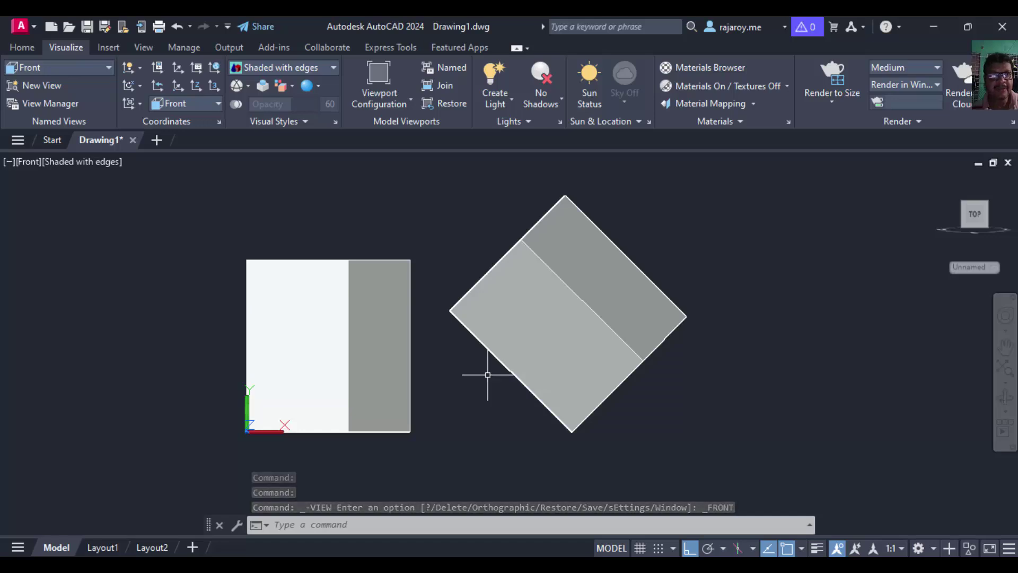
pyautogui.click(108, 69)
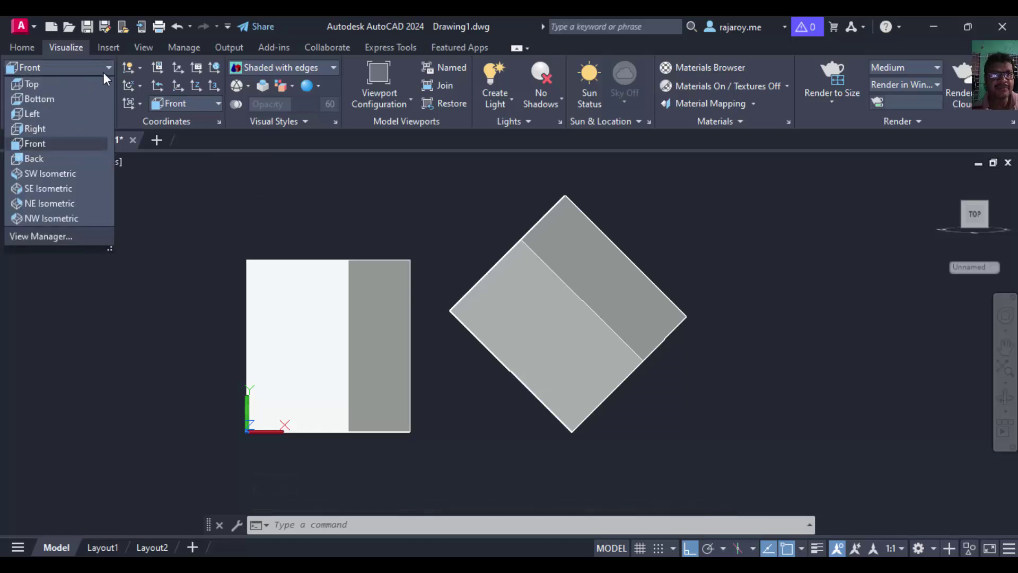
pyautogui.click(81, 84)
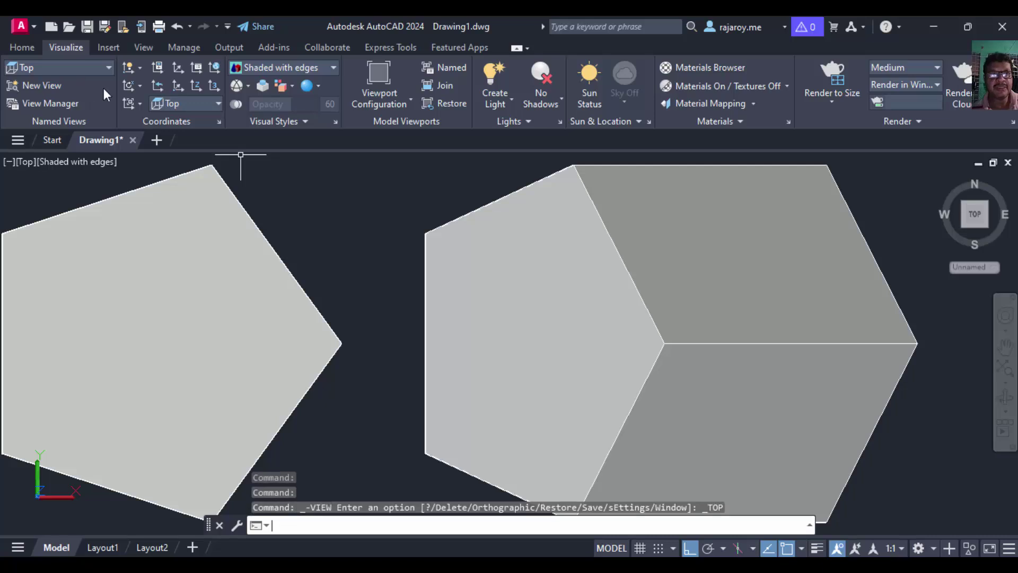
pyautogui.click(108, 68)
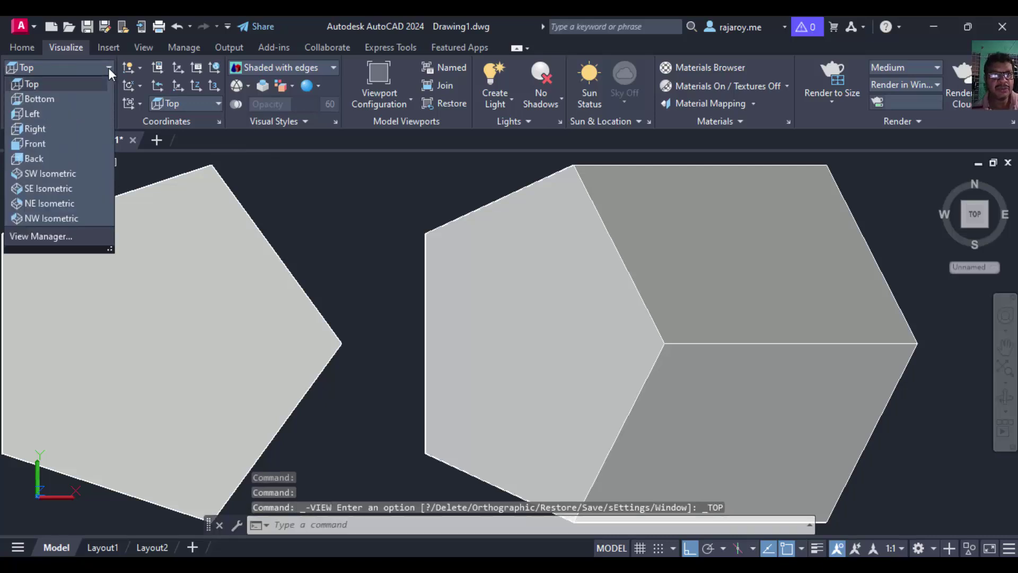
pyautogui.click(69, 172)
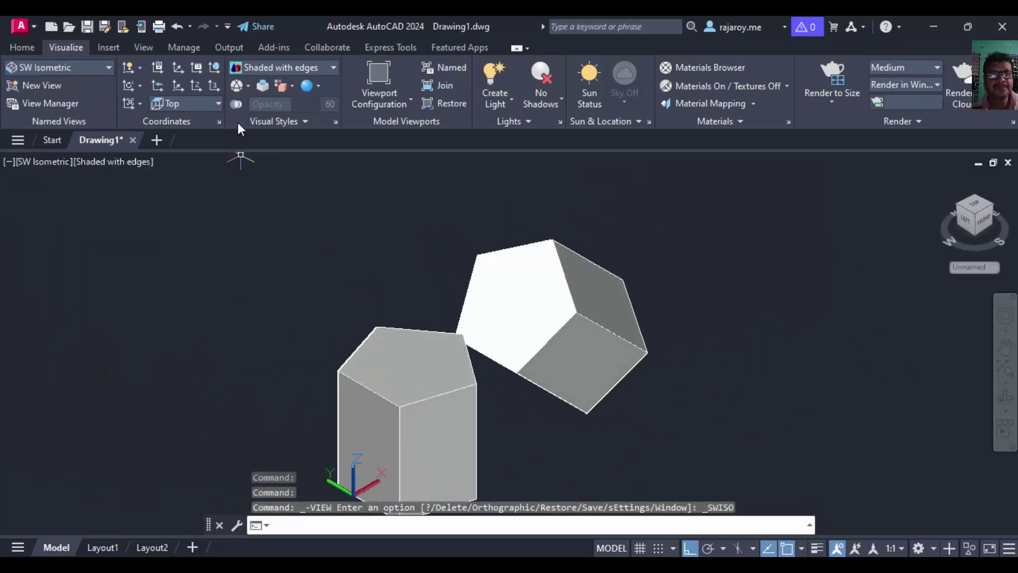
pyautogui.click(1008, 348)
pyautogui.moveTo(661, 291); pyautogui.dragTo(550, 282)
pyautogui.rightClick(565, 280)
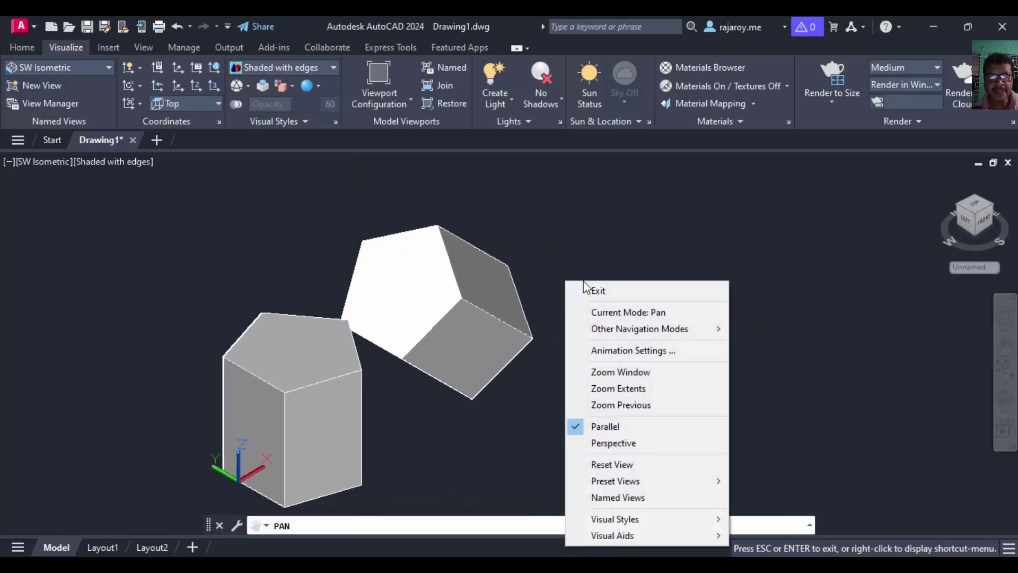
pyautogui.click(586, 286)
pyautogui.write('co')
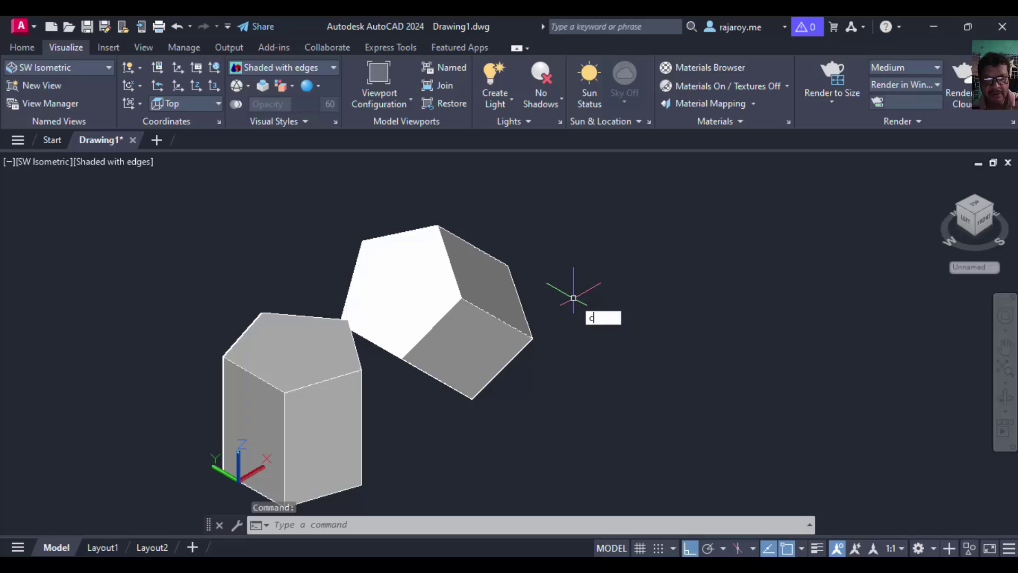
# Copy the tilted prism from its bottom corner to a point up and to the right
pyautogui.press('Return')
pyautogui.click(552, 361)
pyautogui.click(465, 282)
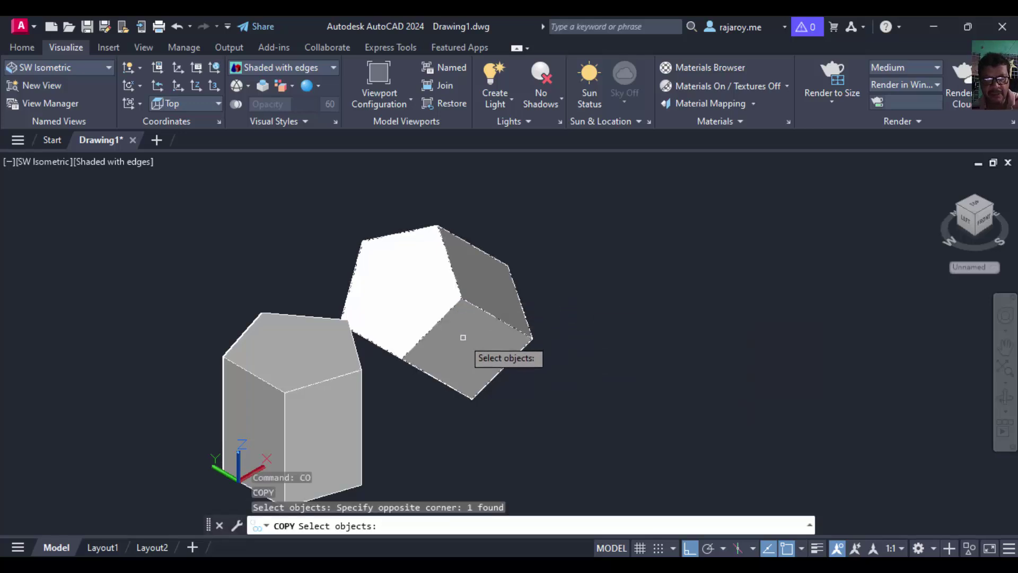
pyautogui.press('Return')
pyautogui.click(471, 398)
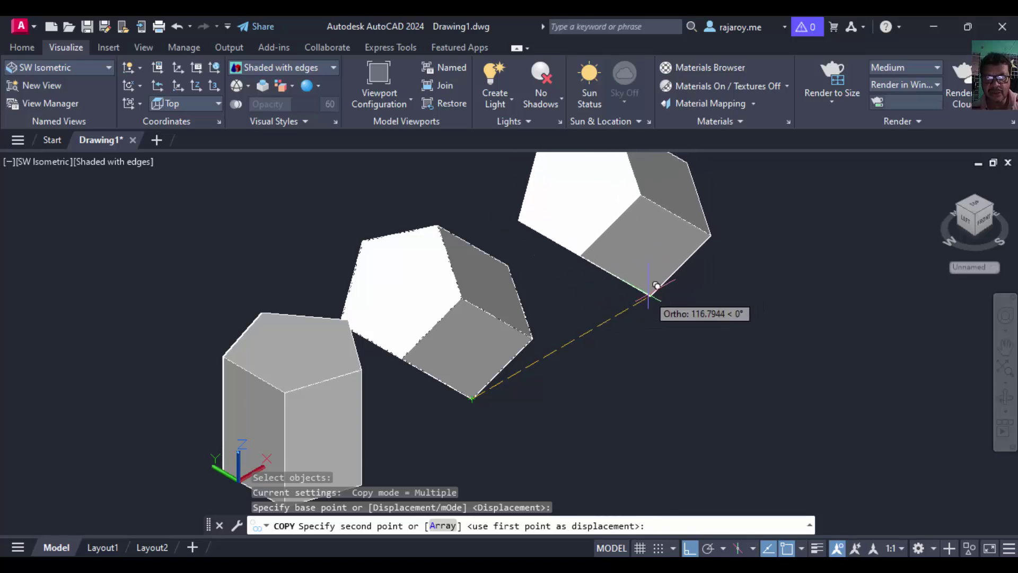
pyautogui.click(657, 290)
pyautogui.press('Return')
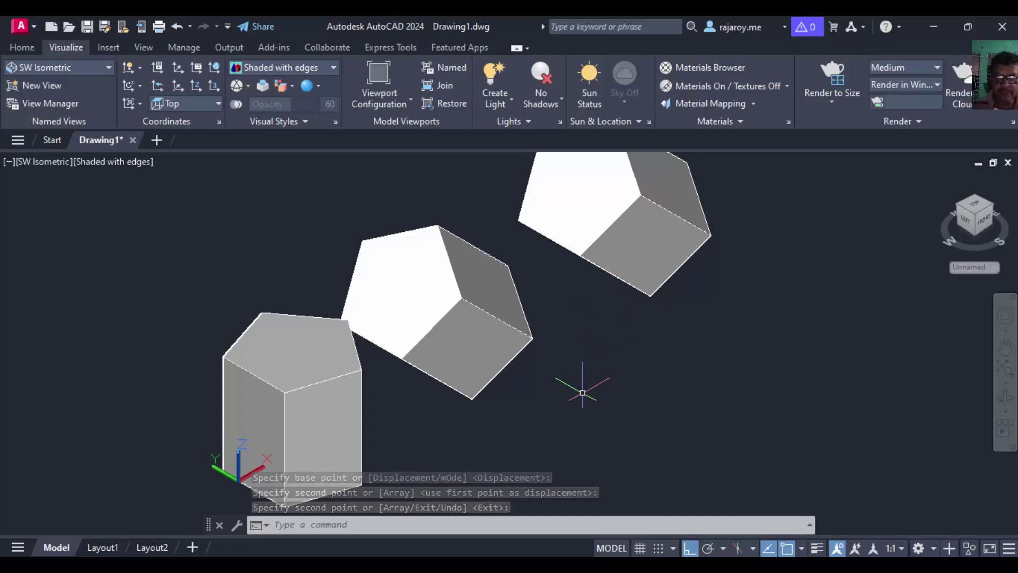
pyautogui.press('Return')
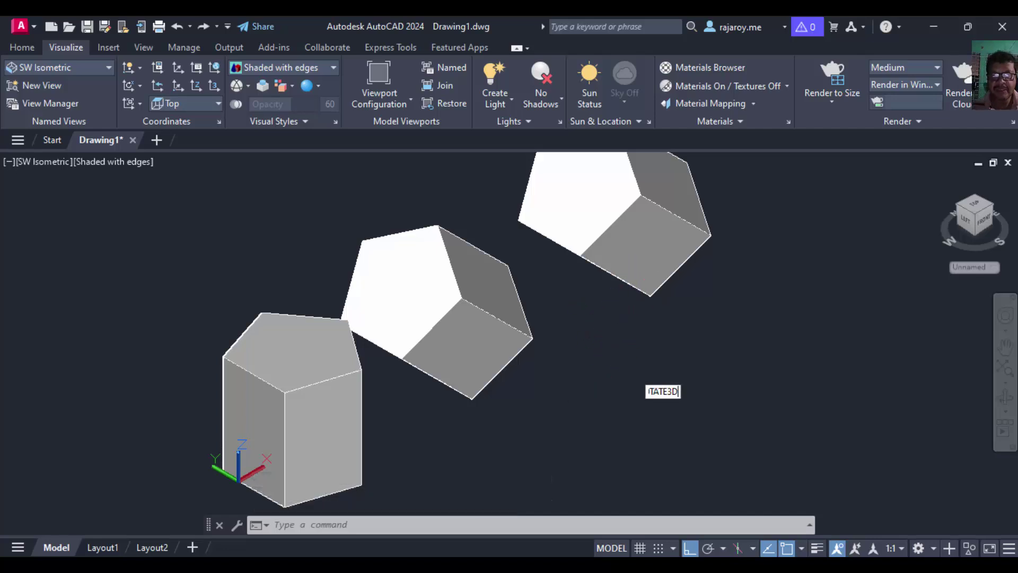
# Use ROTATE3D to turn the upper-right prism copy -30° about a Z axis through its bottom endpoint
pyautogui.press('Return')
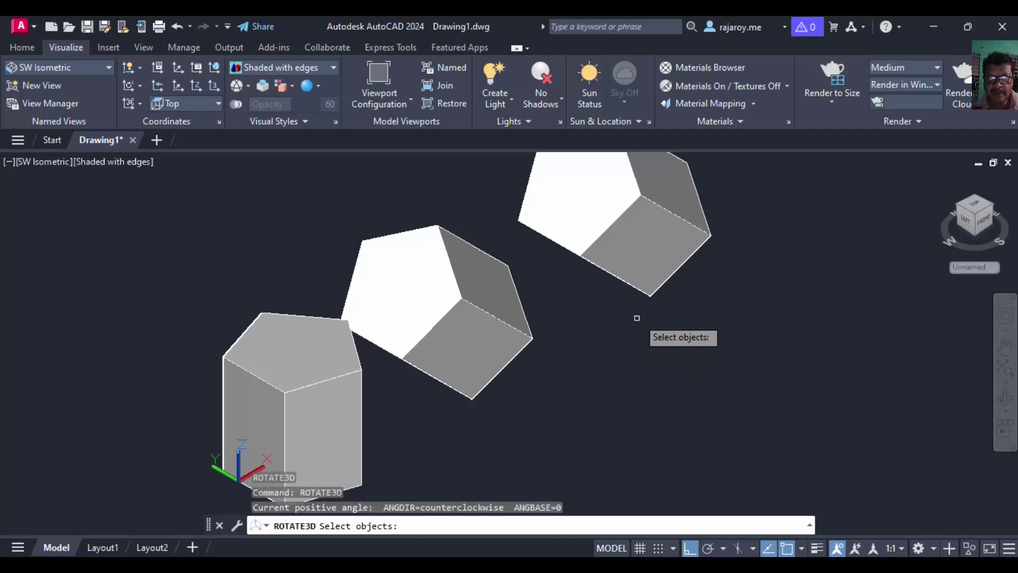
pyautogui.click(669, 294)
pyautogui.click(617, 277)
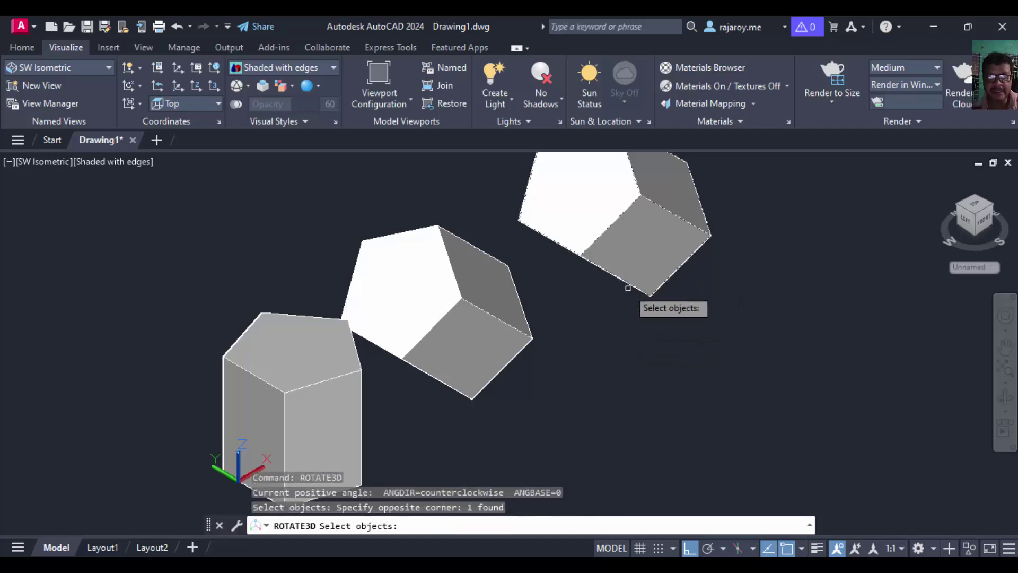
pyautogui.press('Return')
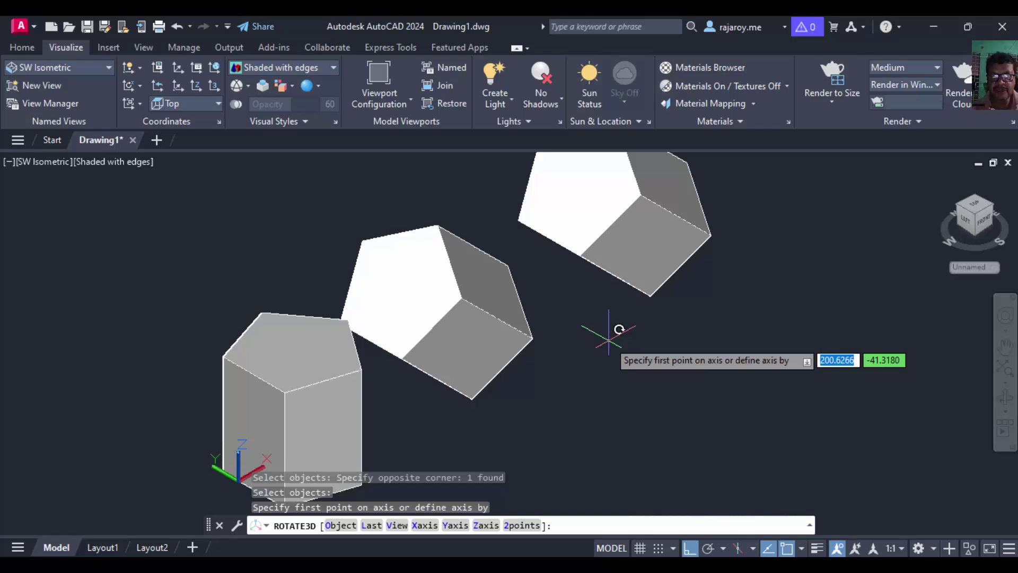
pyautogui.click(483, 525)
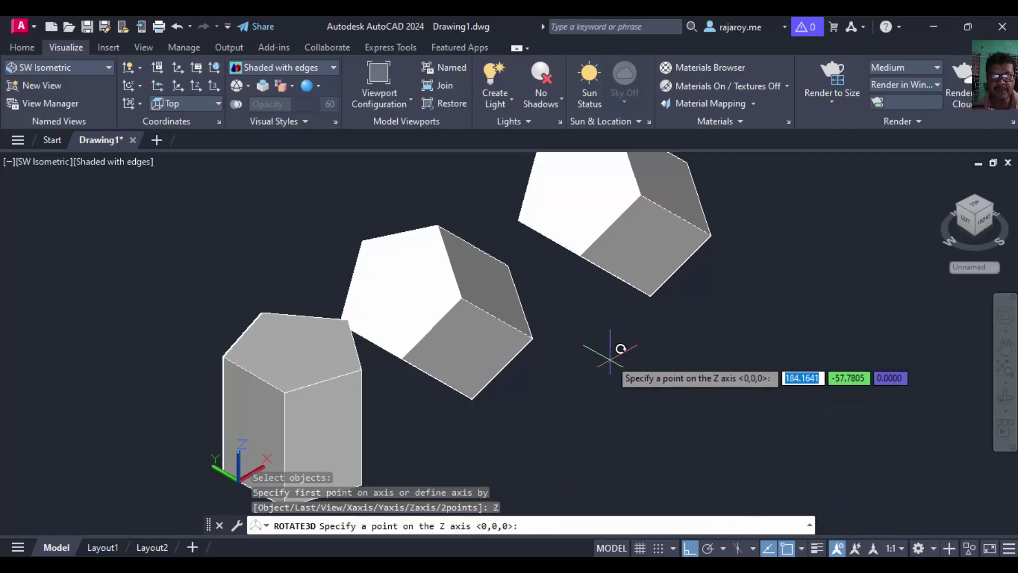
pyautogui.click(650, 296)
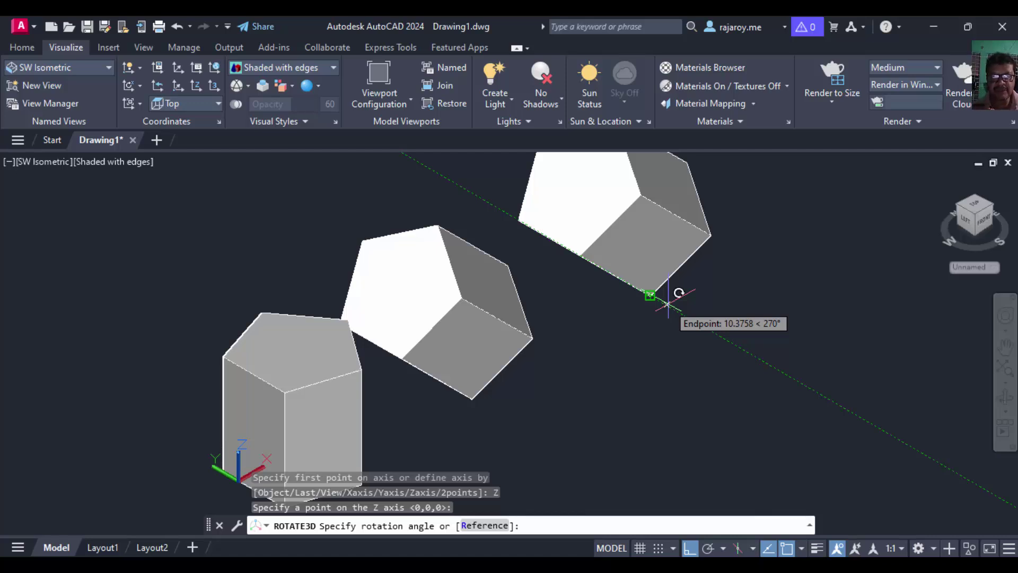
pyautogui.write('-')
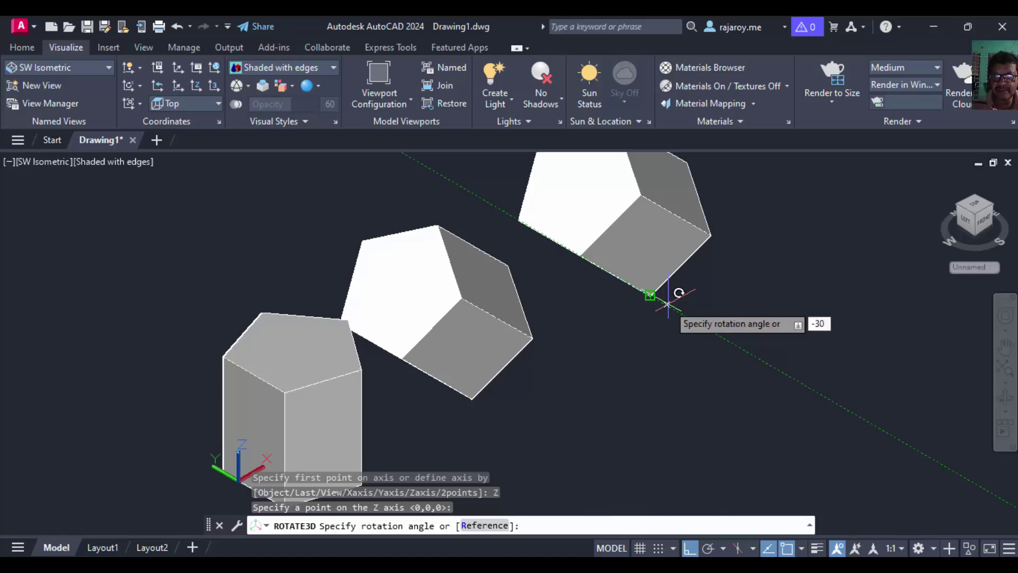
pyautogui.write('30')
pyautogui.press('Return')
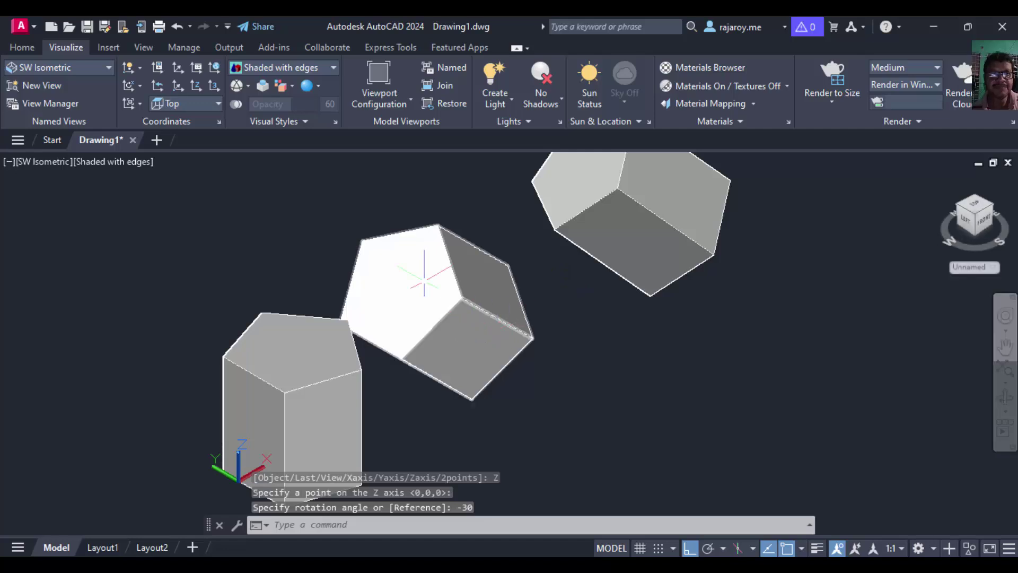
pyautogui.click(106, 65)
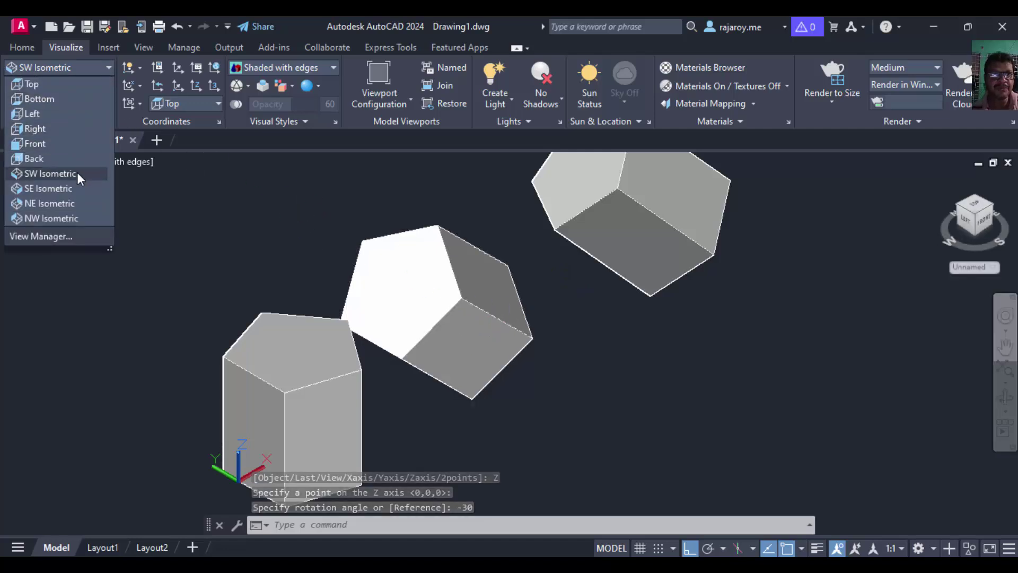
# Switch to the Top preset view and select the middle tilted prism
pyautogui.click(44, 88)
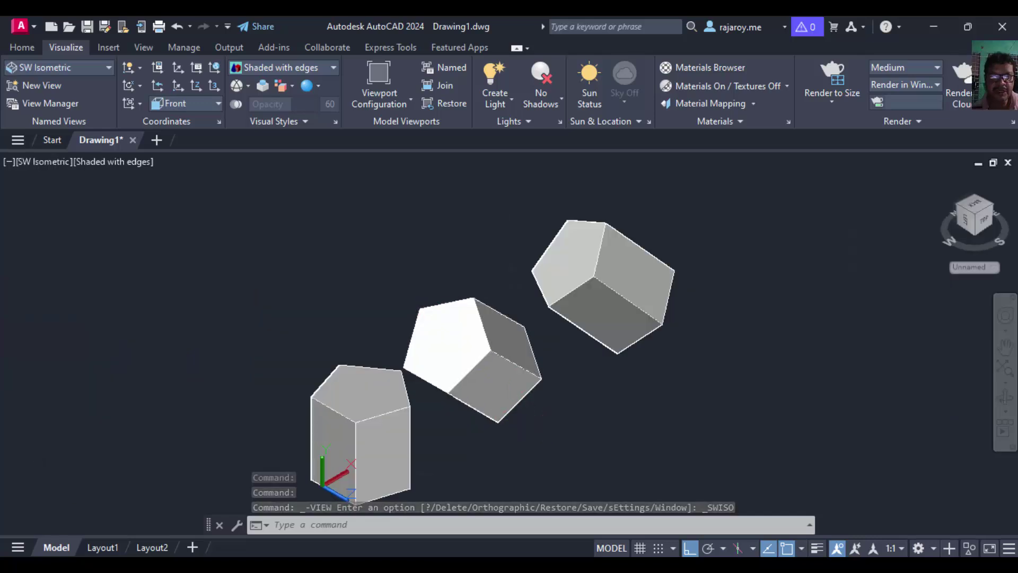
pyautogui.click(521, 427)
pyautogui.click(482, 377)
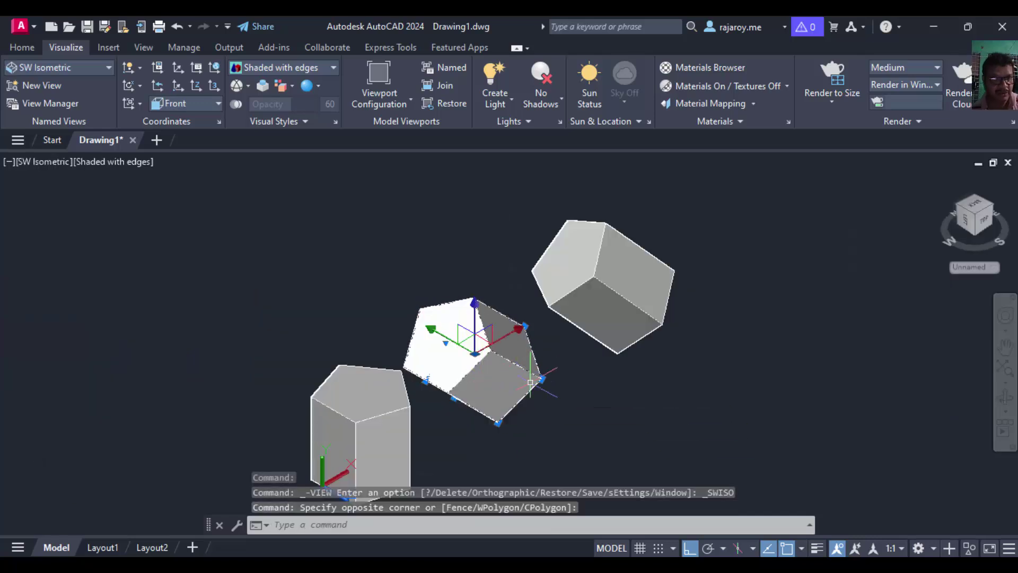
# Set the middle tilted prism's colour to Red in the Properties palette
pyautogui.hotkey('ctrl', '1')
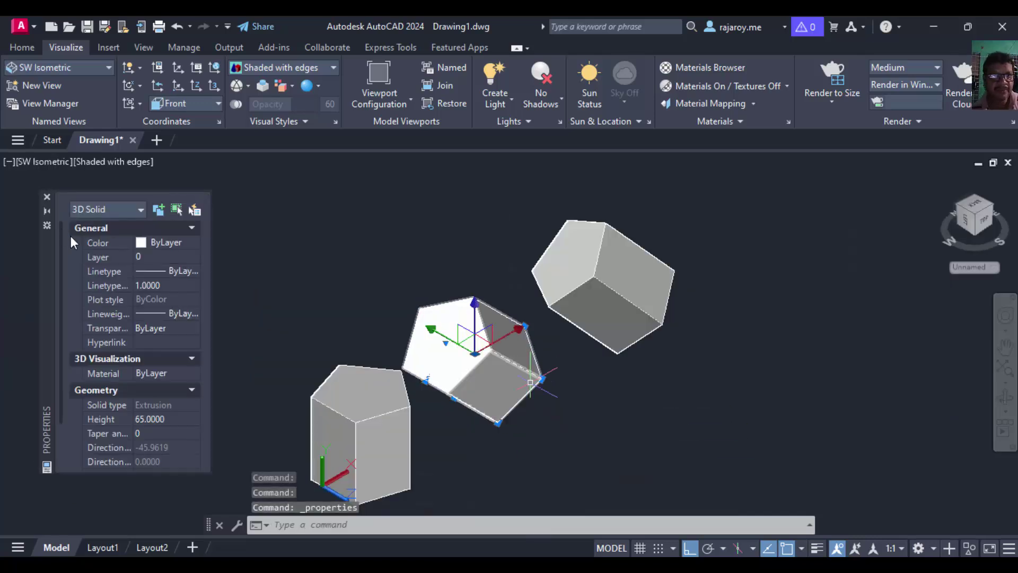
pyautogui.click(162, 240)
pyautogui.click(161, 241)
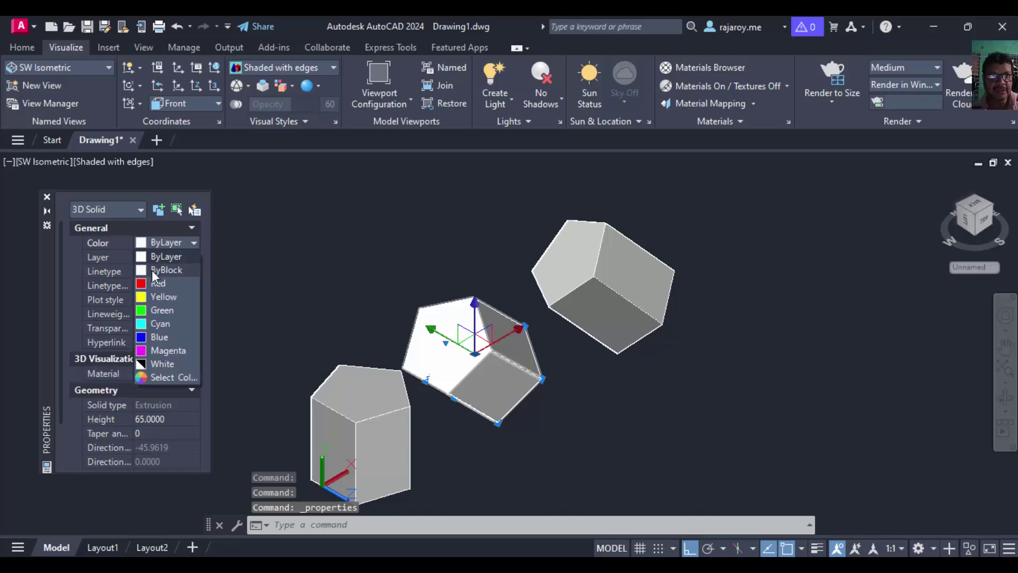
pyautogui.click(157, 284)
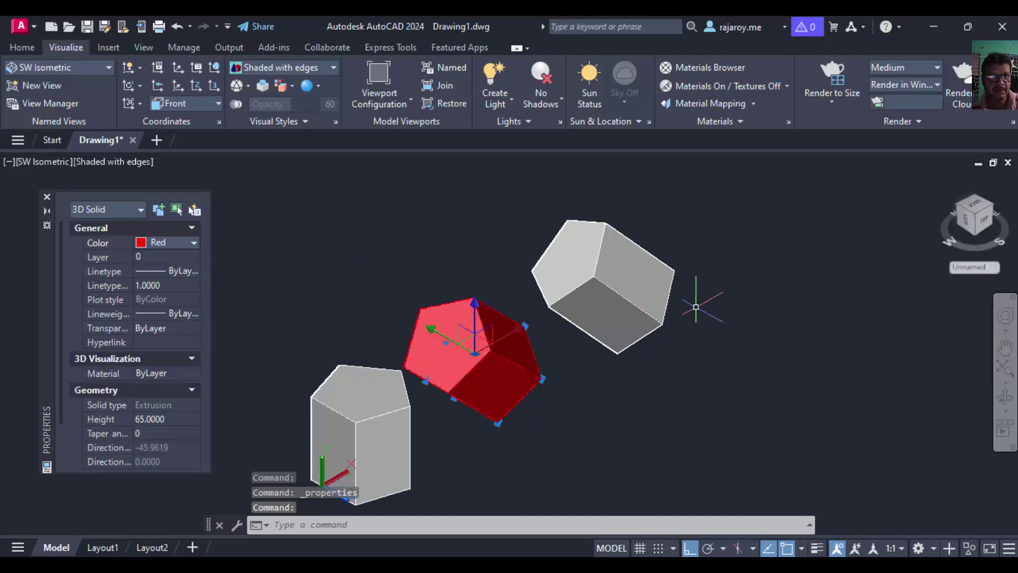
pyautogui.press('Escape')
# Set the upper-right turned prism's colour to Green and close the Properties palette
pyautogui.click(727, 329)
pyautogui.click(643, 276)
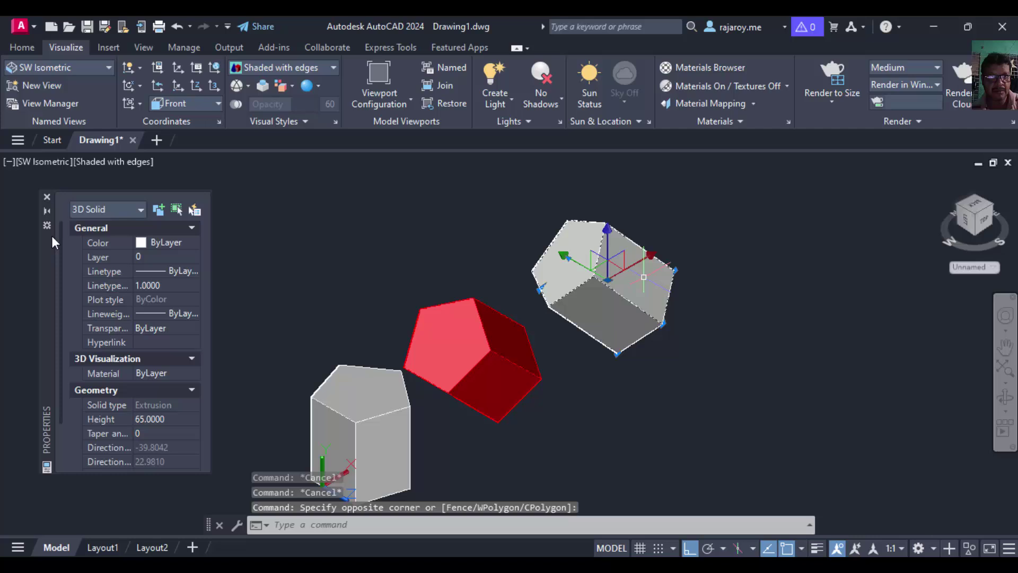
pyautogui.click(163, 241)
pyautogui.click(163, 241)
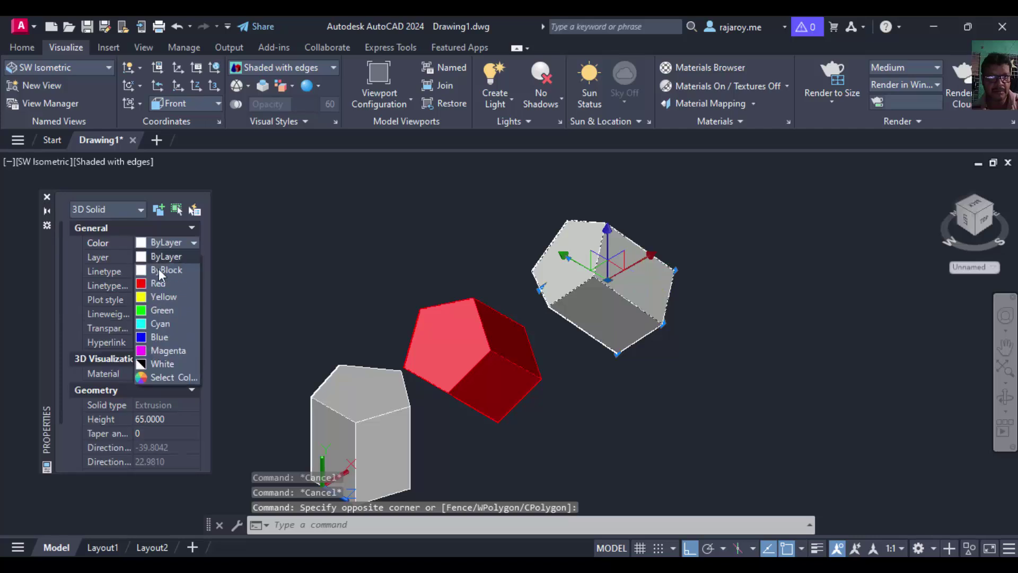
pyautogui.click(154, 312)
pyautogui.press('Escape')
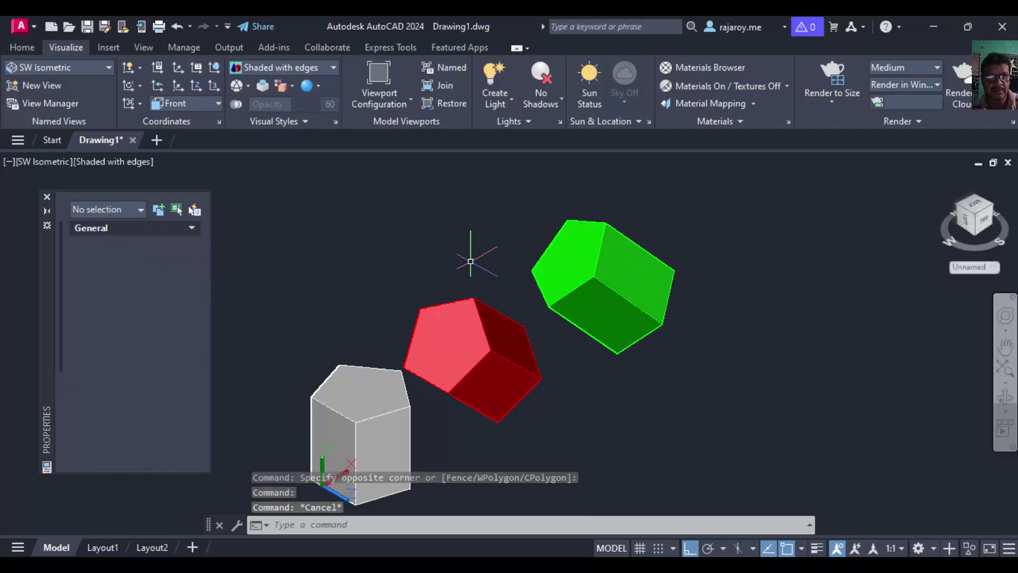
pyautogui.click(47, 199)
pyautogui.click(286, 221)
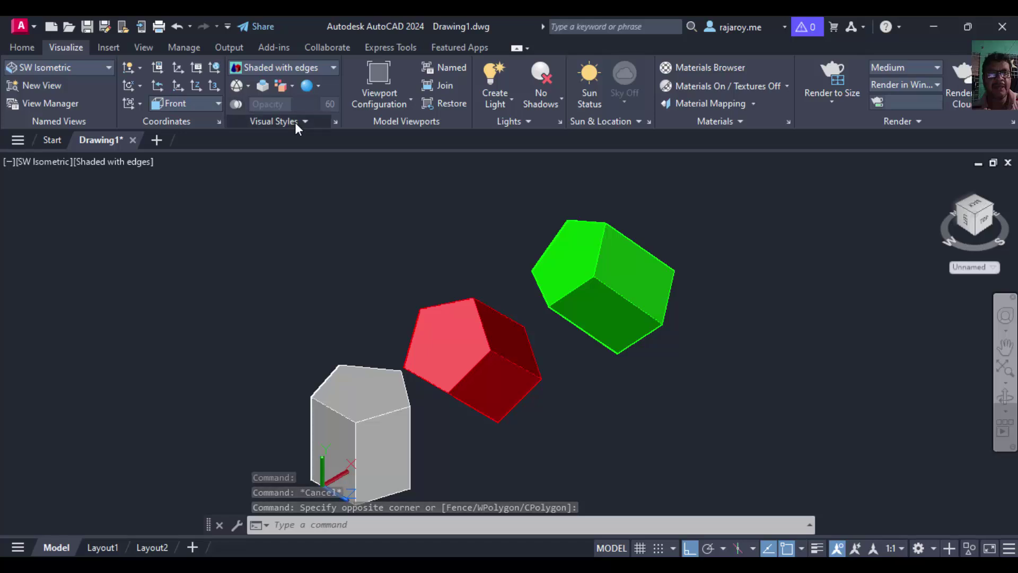
# Apply the Two: Horizontal viewport configuration and make the upper viewport active
pyautogui.click(406, 103)
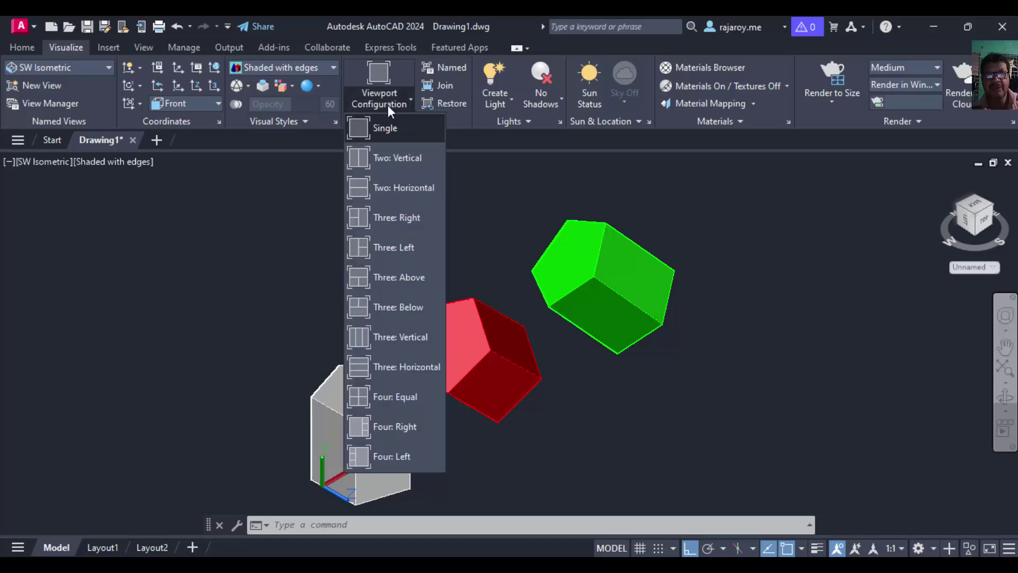
pyautogui.click(410, 189)
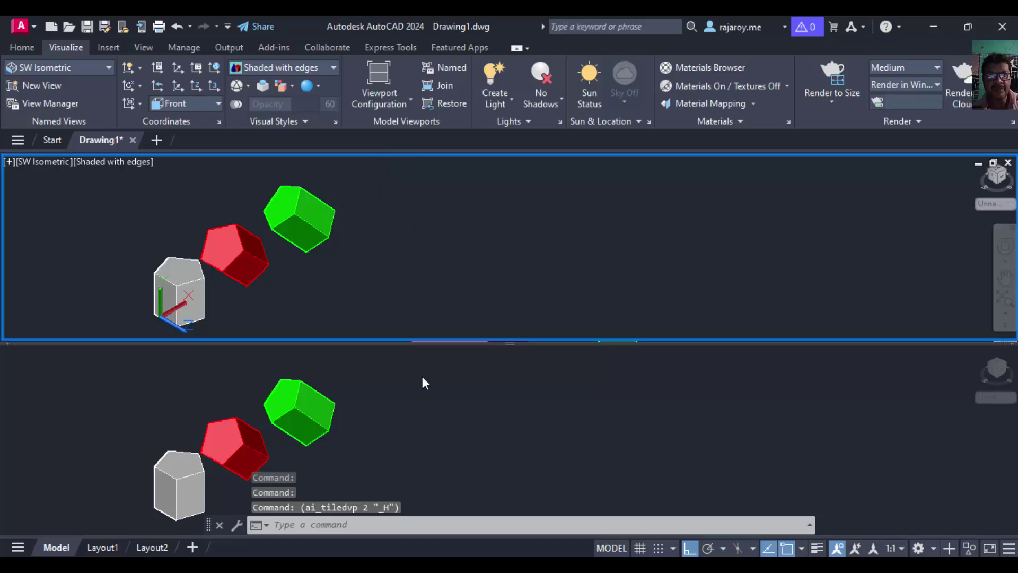
pyautogui.click(422, 377)
pyautogui.click(418, 282)
pyautogui.click(416, 422)
pyautogui.click(414, 291)
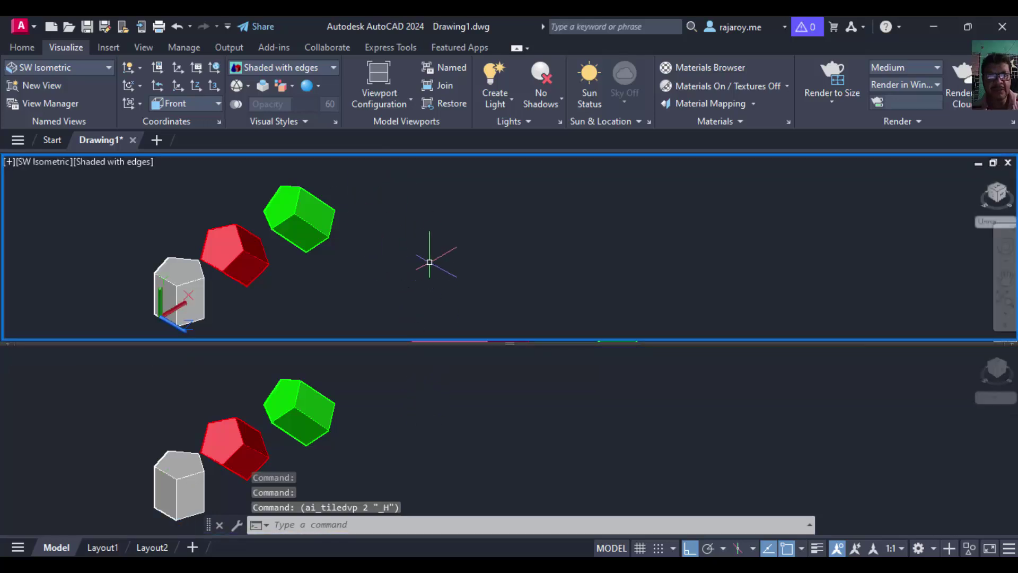
# Set the upper viewport to the Front view and the lower viewport to the Top view
pyautogui.click(105, 69)
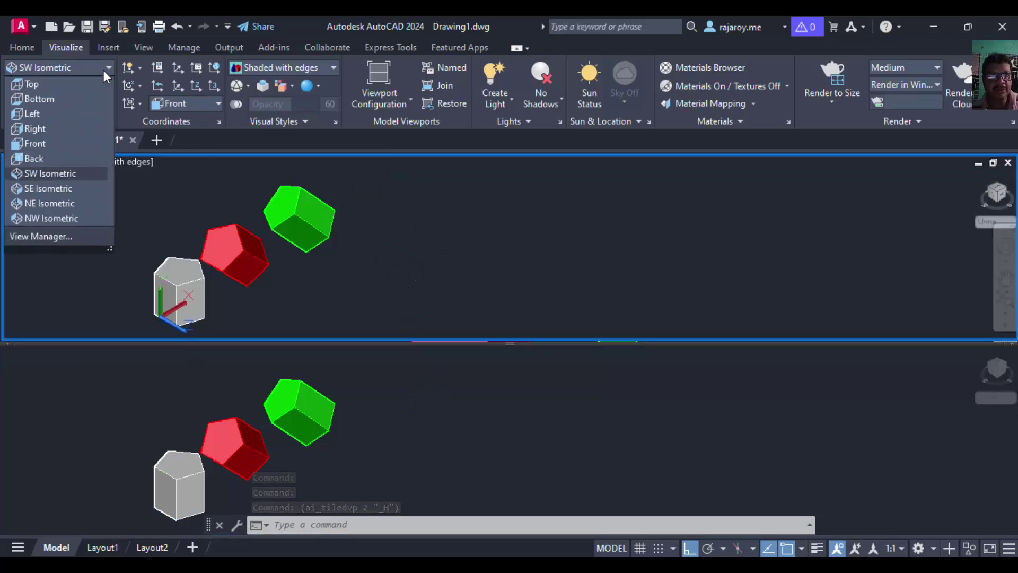
pyautogui.click(54, 146)
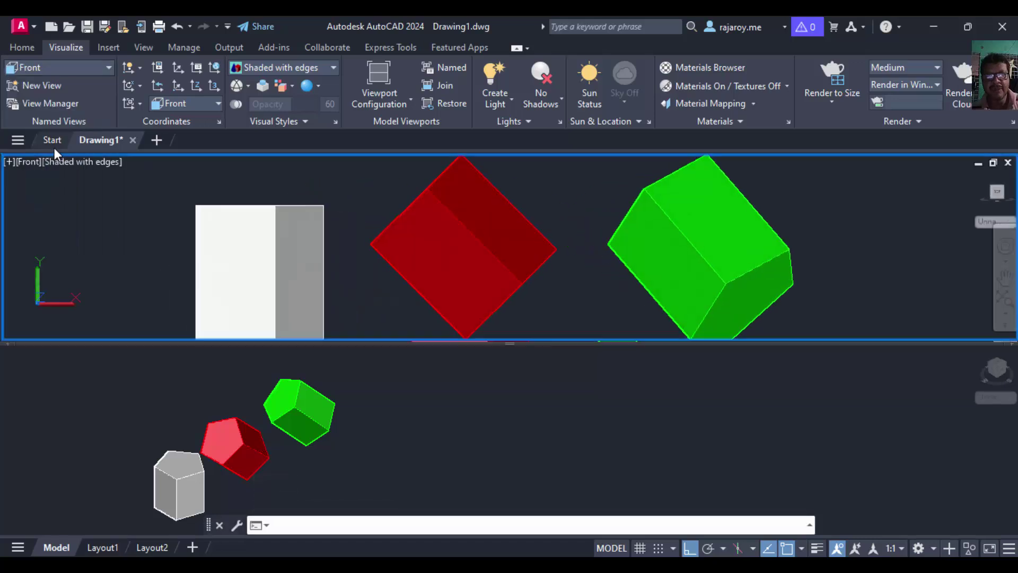
pyautogui.click(355, 380)
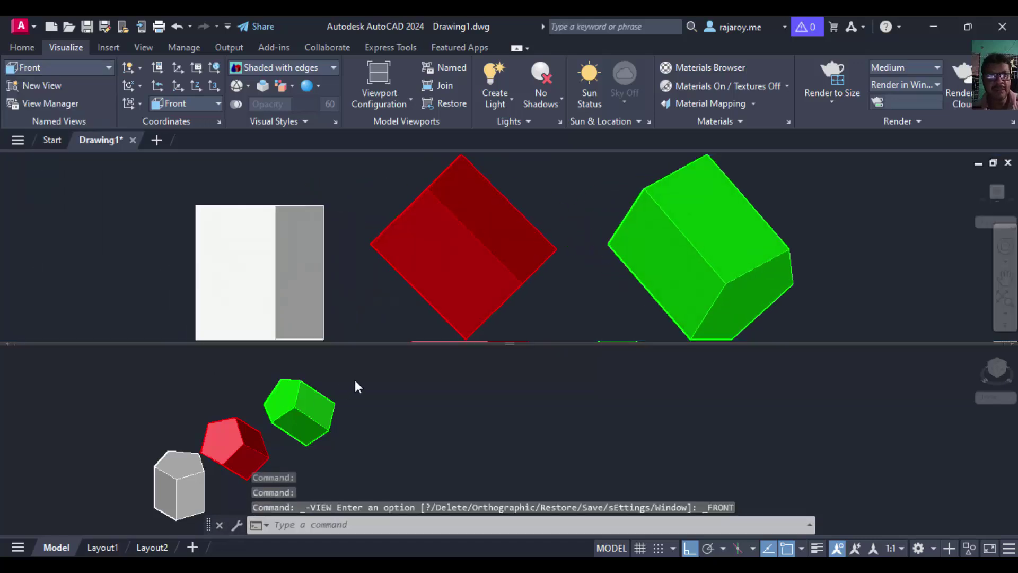
pyautogui.click(105, 68)
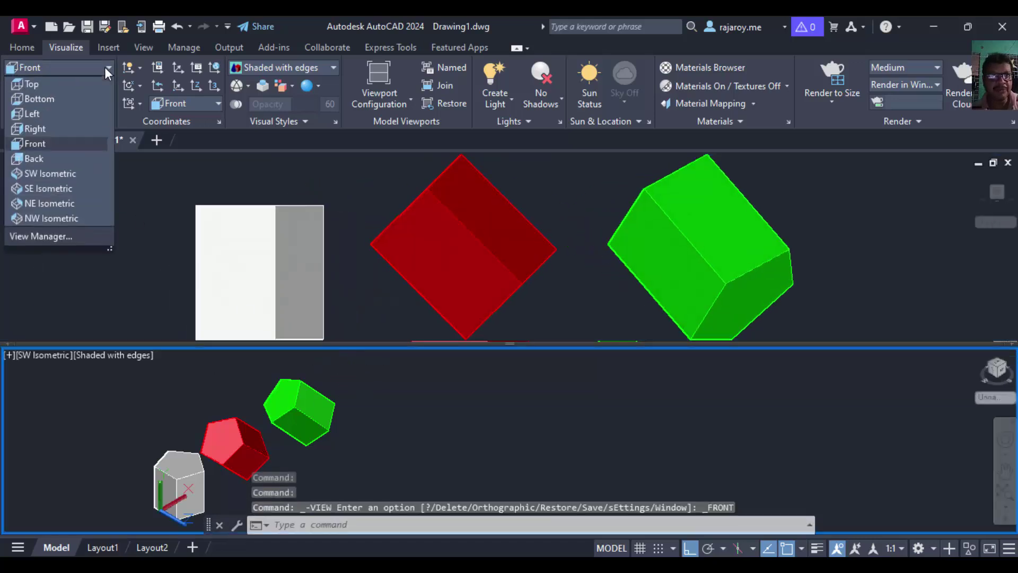
pyautogui.click(54, 87)
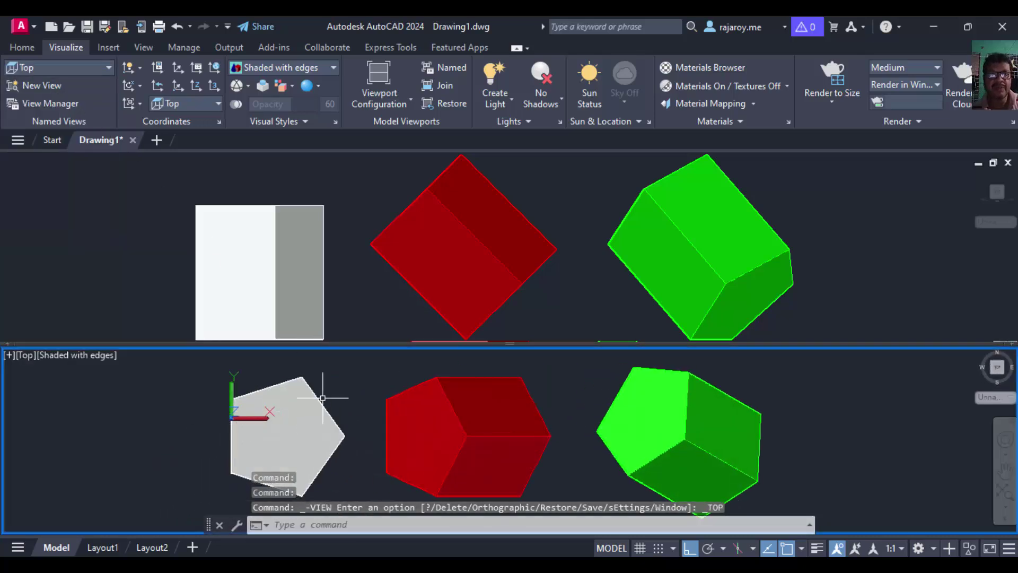
pyautogui.scroll(1, 316, 404)
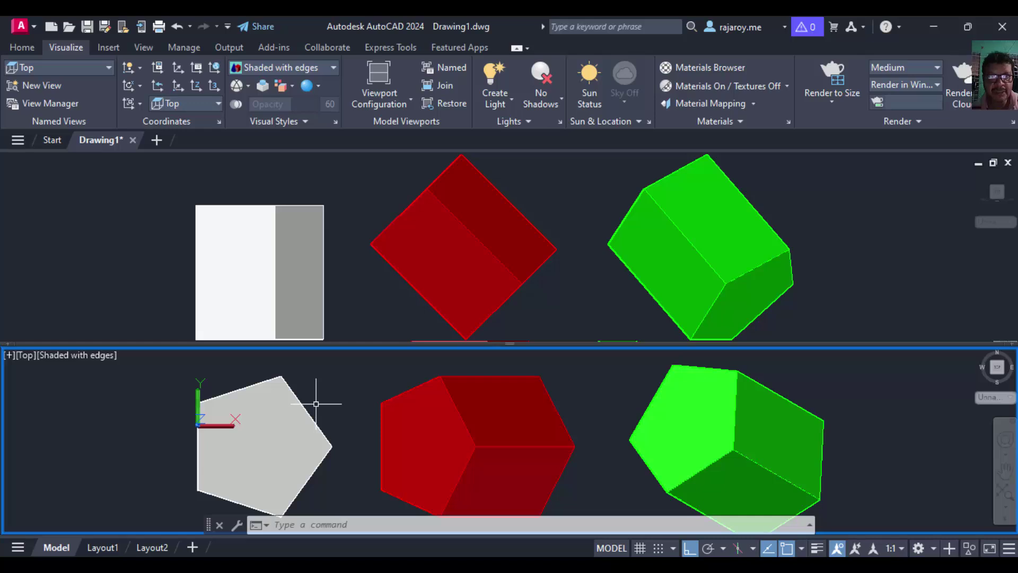